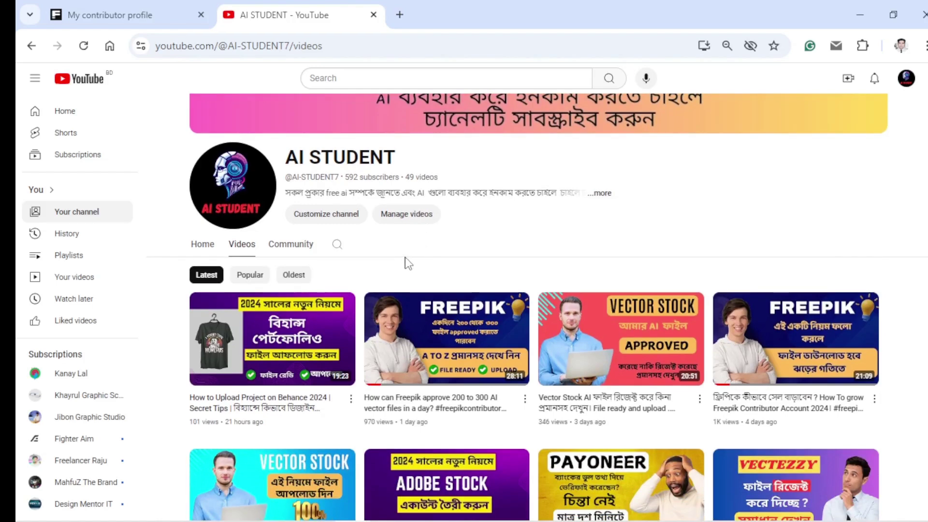
Scroll through the AI STUDENT channel's grid of uploaded tutorial videos and back up
scroll(417, 266, down, 1)
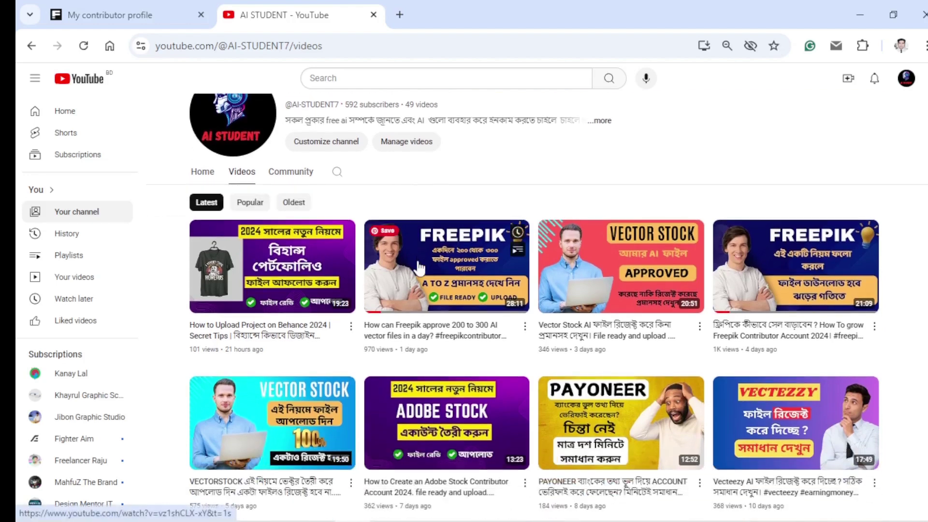
scroll(524, 296, down, 1)
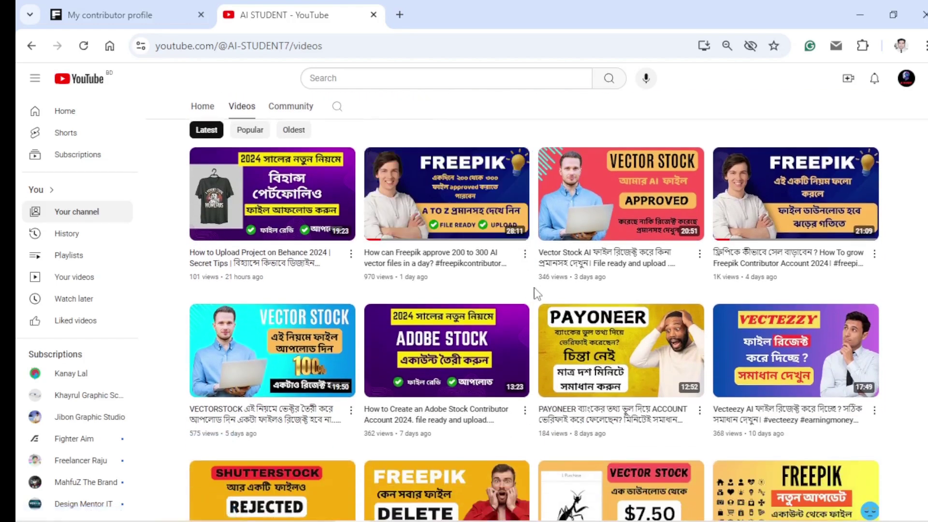
scroll(537, 294, down, 2)
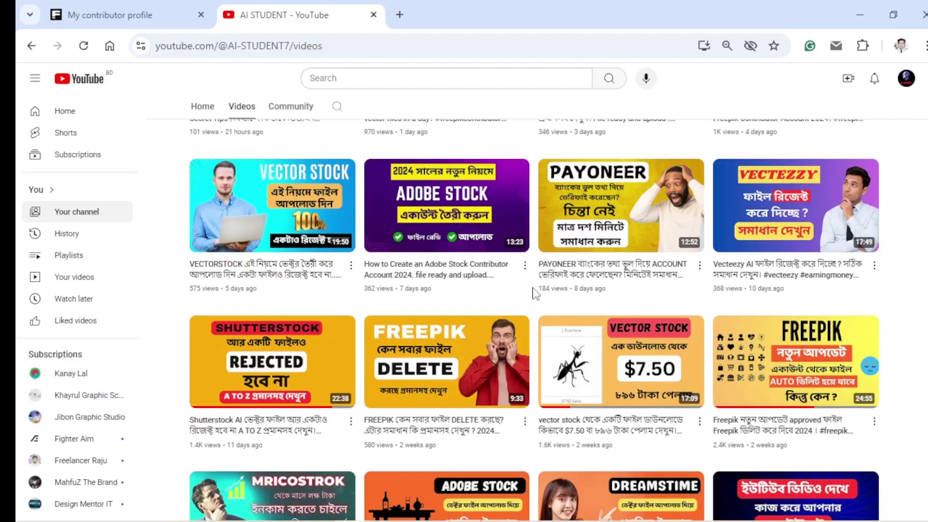
scroll(535, 294, down, 1)
scroll(534, 294, down, 6)
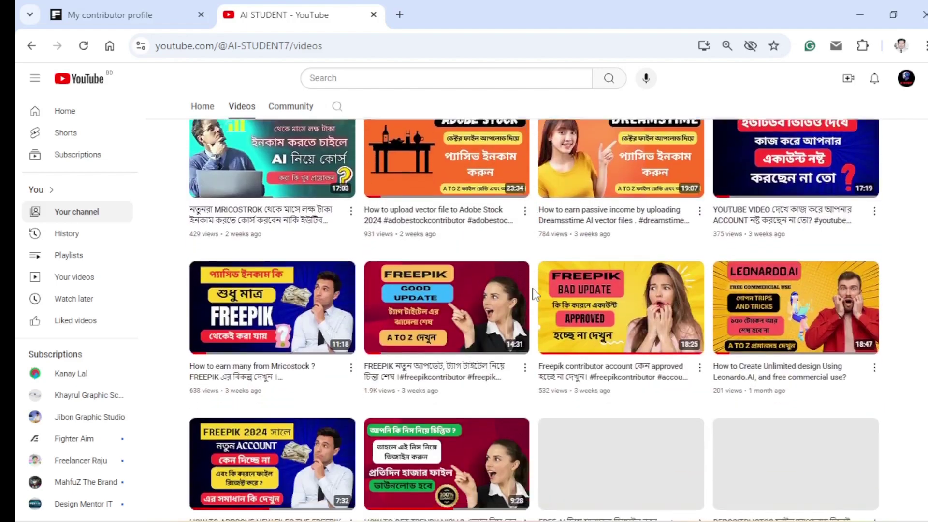
scroll(534, 293, down, 2)
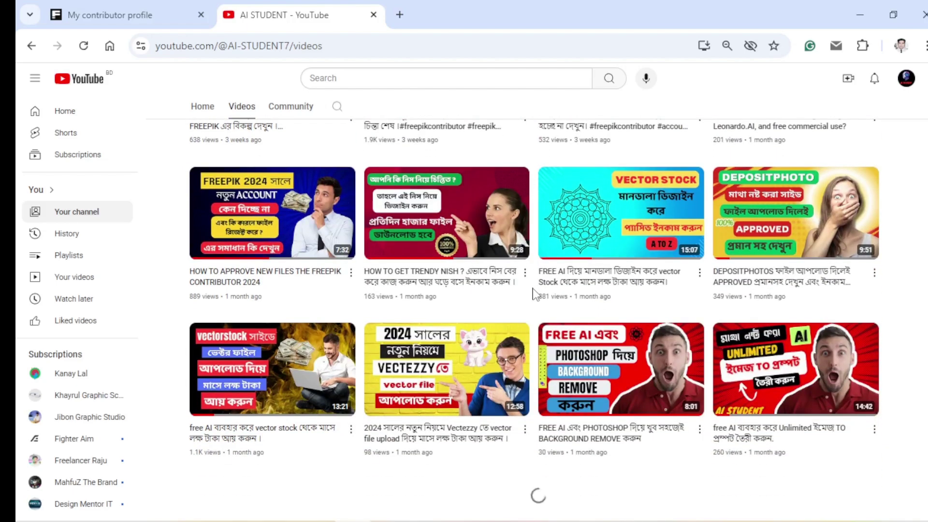
mouse_move(534, 284)
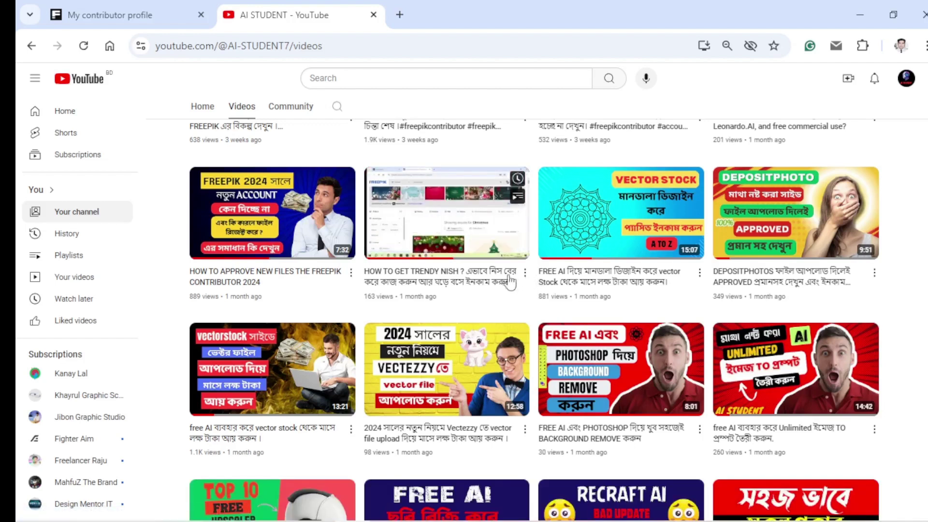
scroll(532, 271, up, 5)
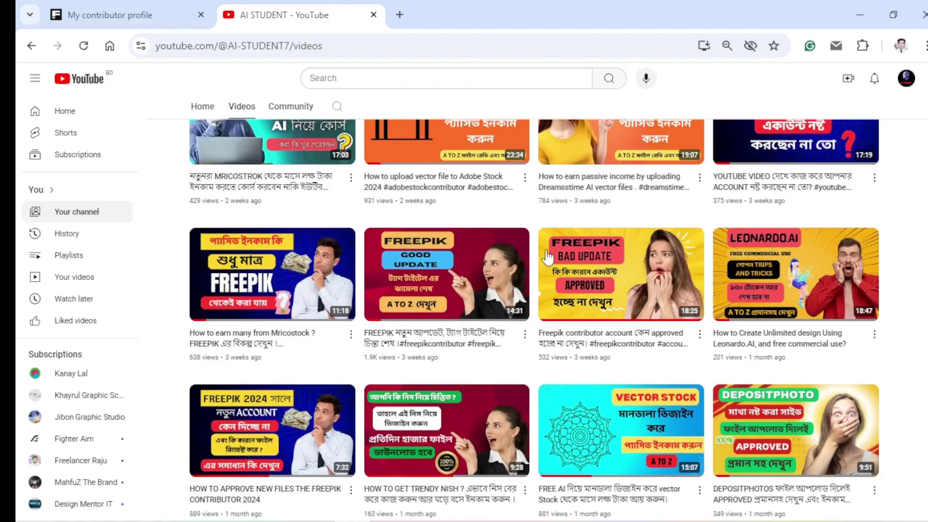
Return to the Freepik contributor profile tab, close the account menu and open the Dashboard
click(146, 15)
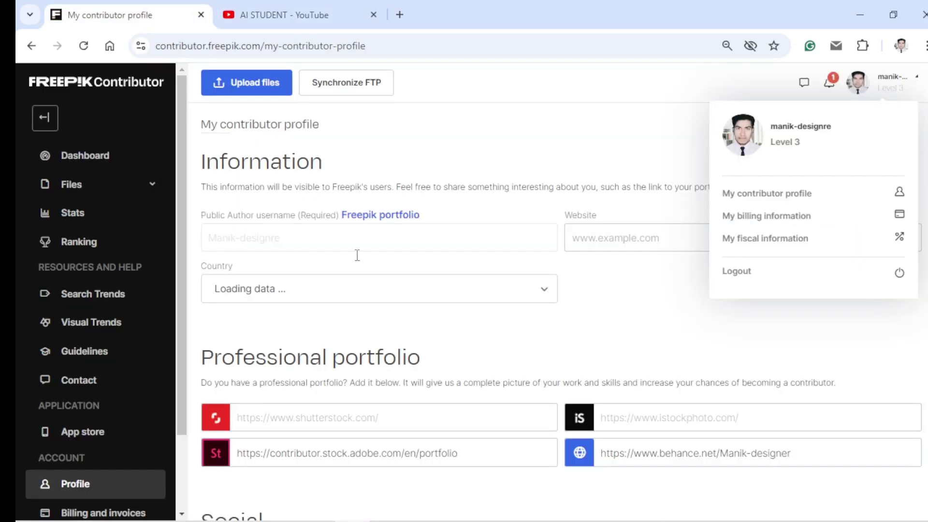
click(537, 142)
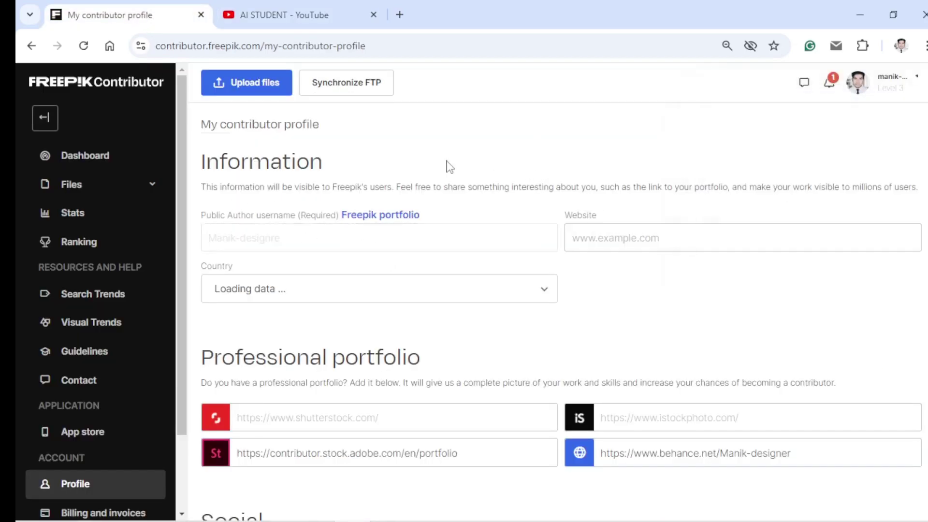
click(141, 156)
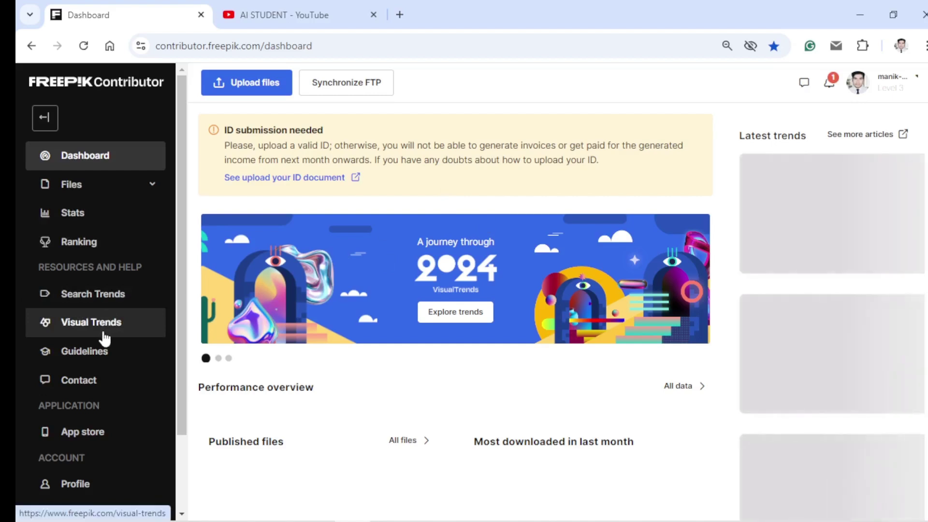
scroll(77, 338, down, 2)
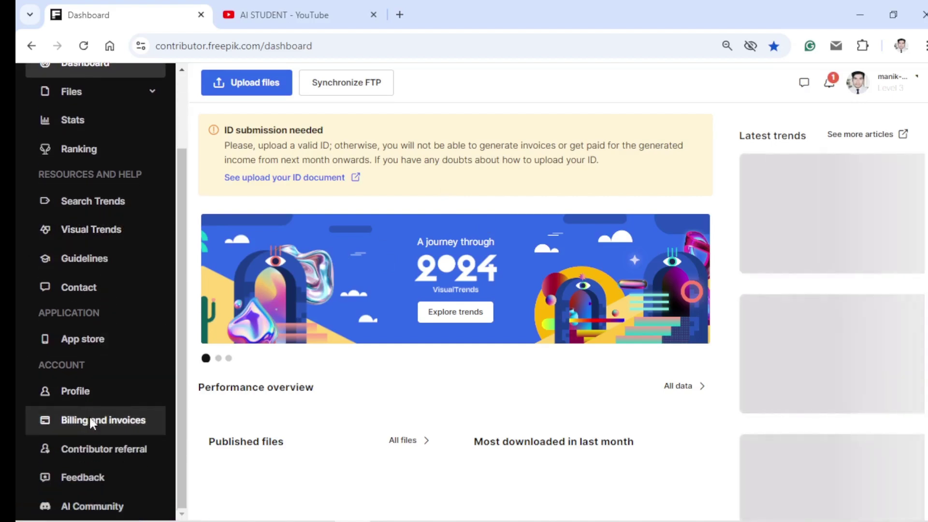
click(89, 420)
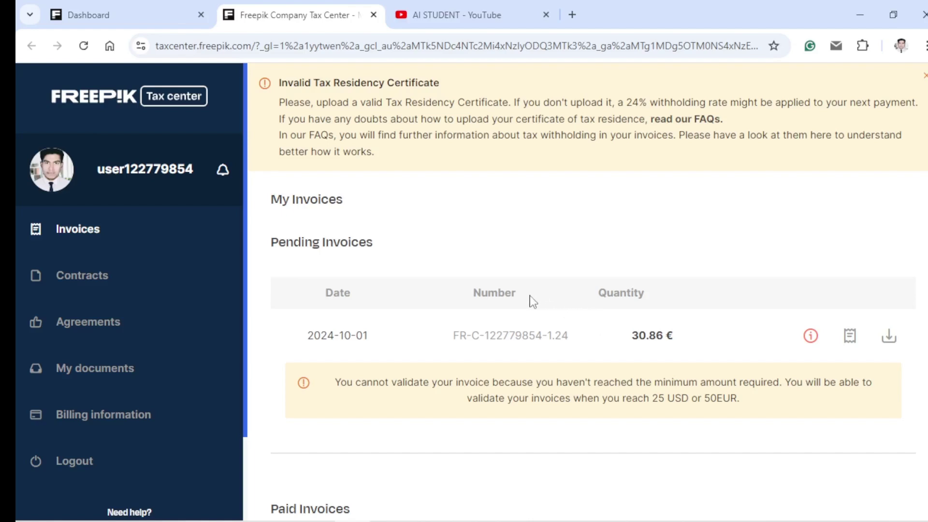
click(373, 14)
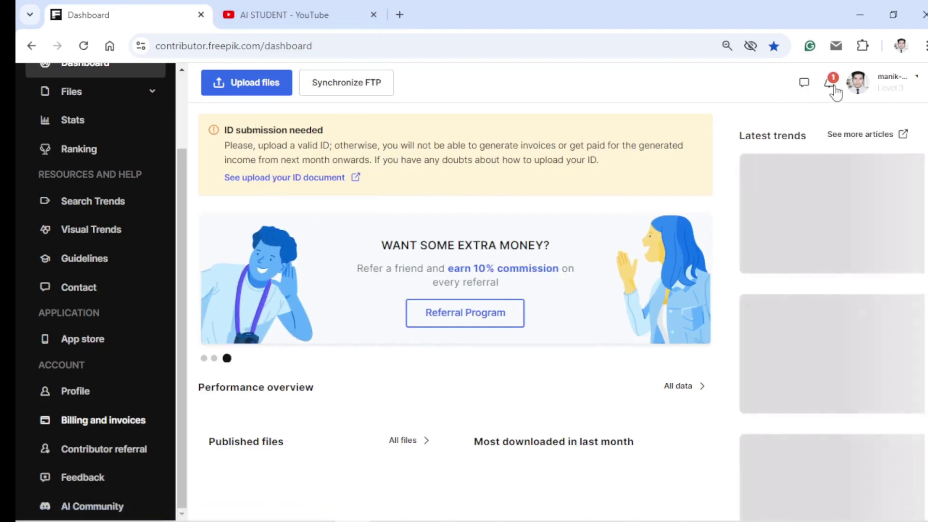
Check notifications, then open My billing information from the avatar menu and scroll the form
click(832, 87)
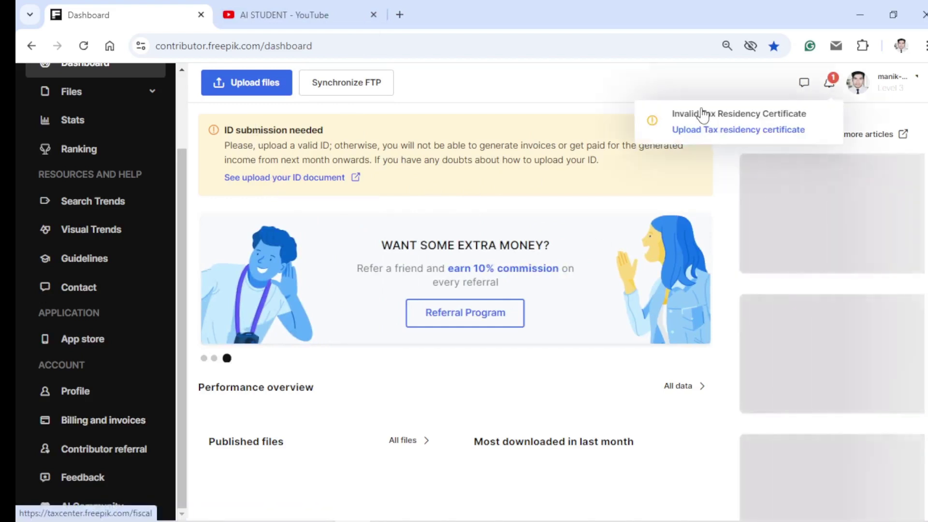
click(856, 86)
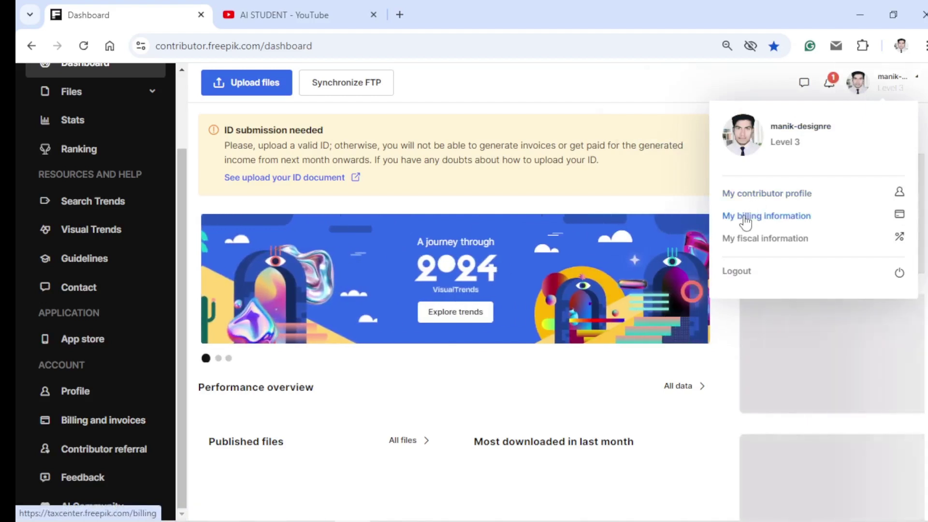
click(764, 220)
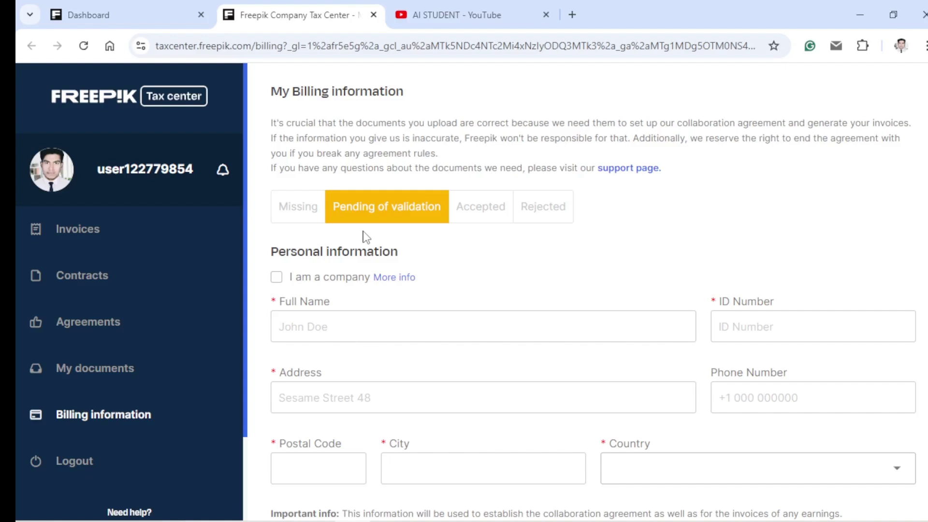
scroll(398, 242, down, 2)
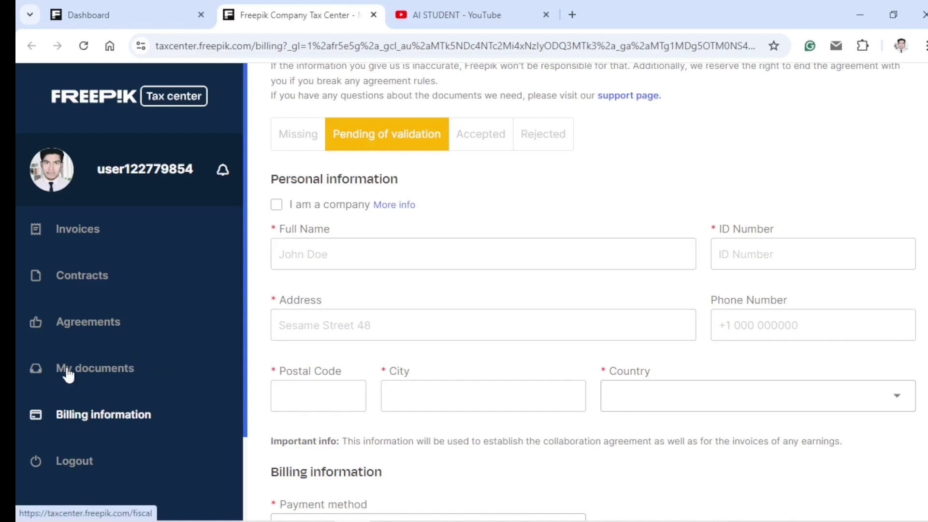
View the pending ID Document on My documents, then minimize the browser
click(99, 374)
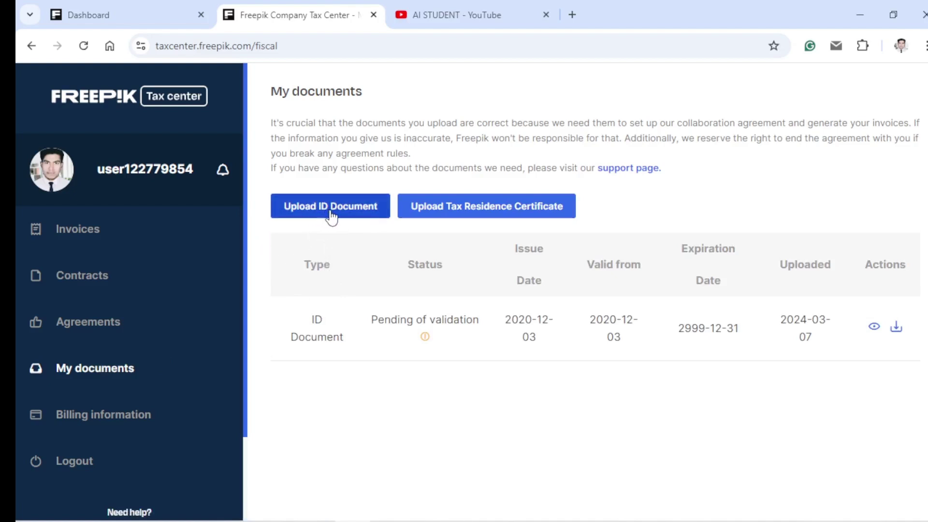
click(860, 10)
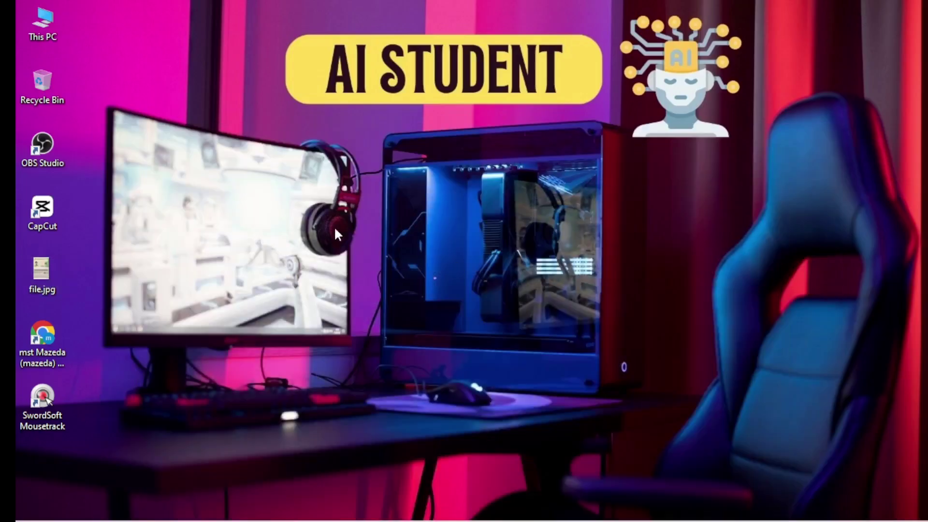
View the ID card scan file.jpg in Photos, minimize it and refresh the desktop
double_click(36, 271)
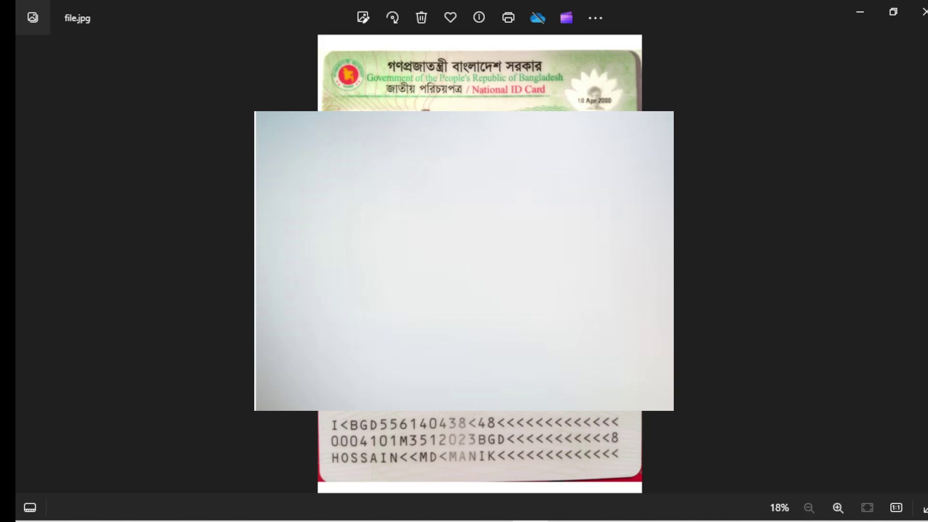
click(856, 13)
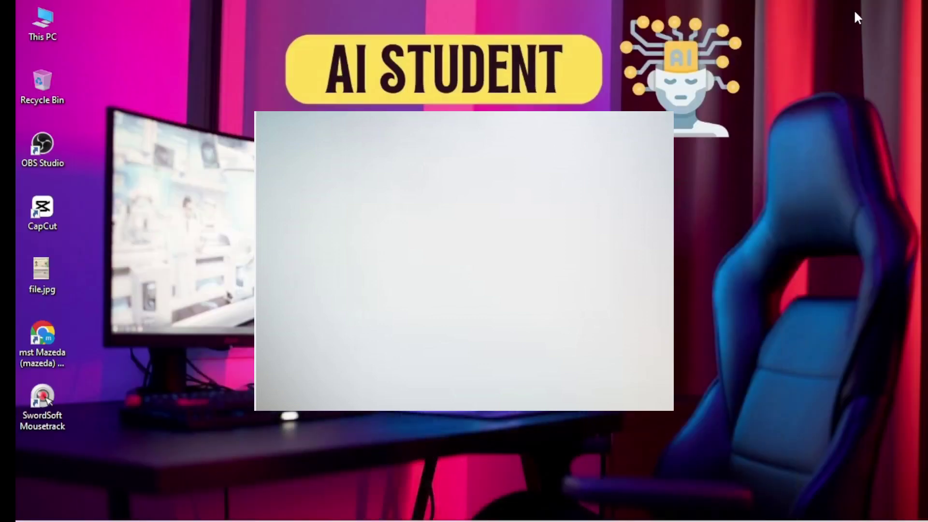
right_click(416, 178)
click(437, 219)
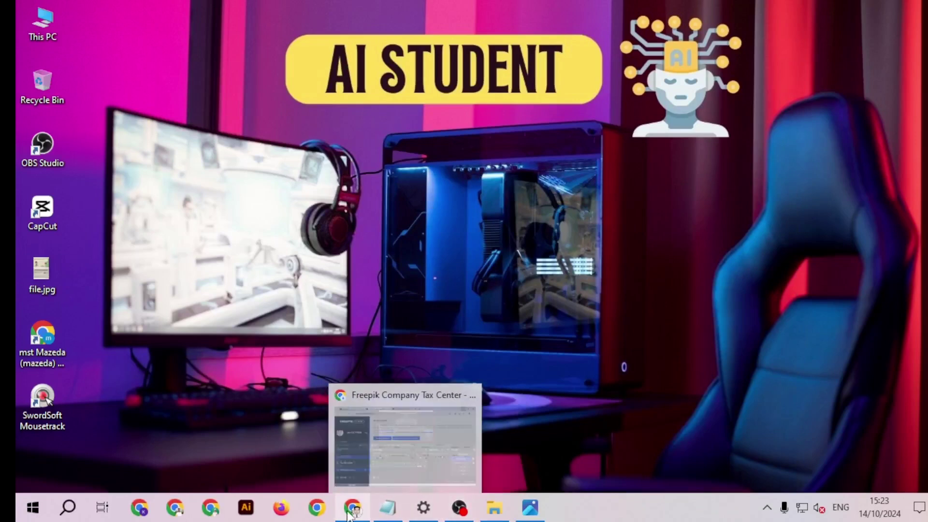
Back in Freepik, open the Upload your ID Document dialog and bring up the Issue date calendar
click(345, 444)
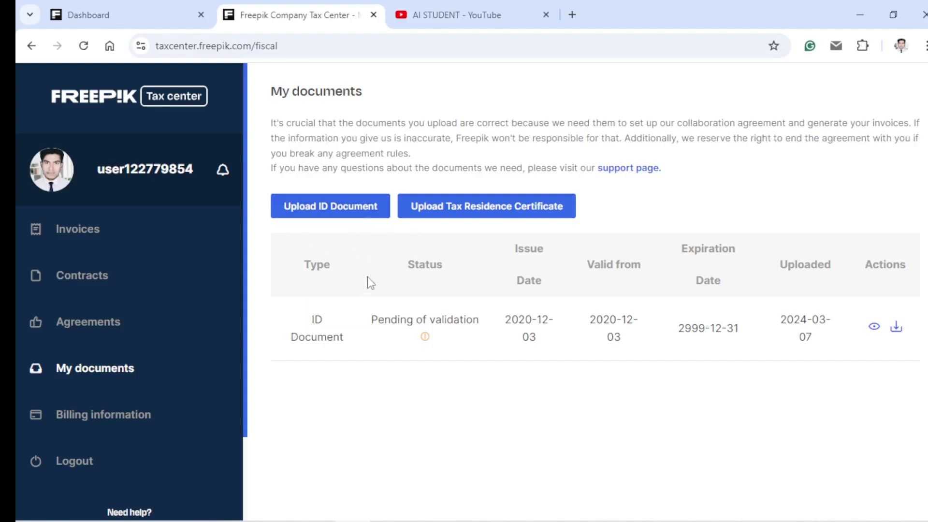
click(330, 213)
click(323, 190)
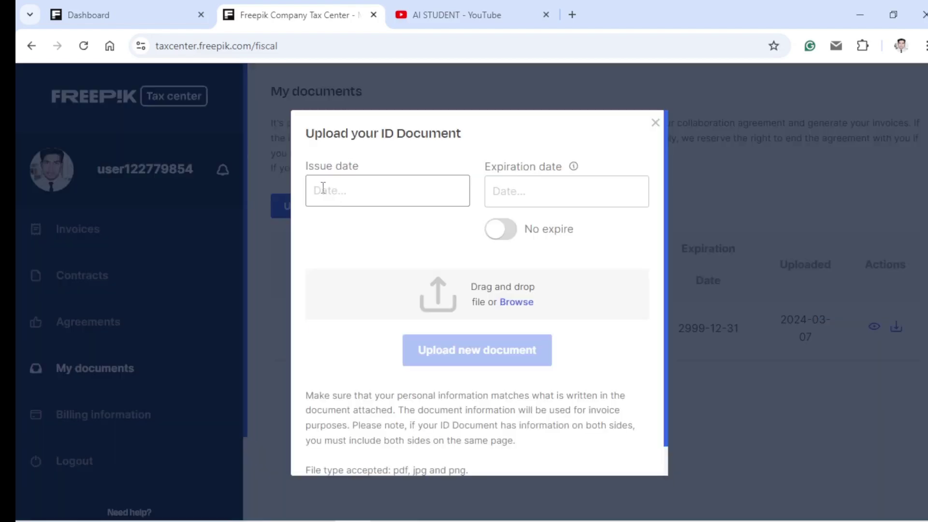
click(508, 187)
click(375, 187)
click(501, 192)
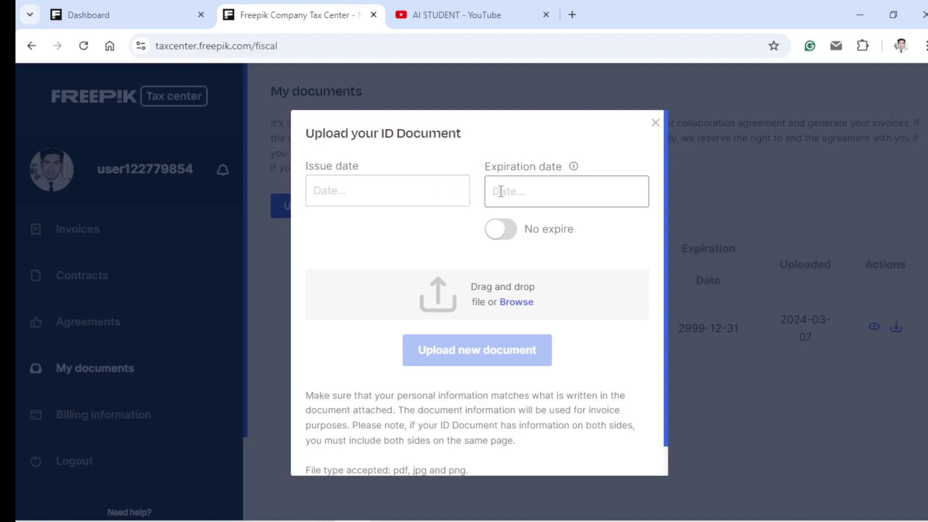
click(501, 191)
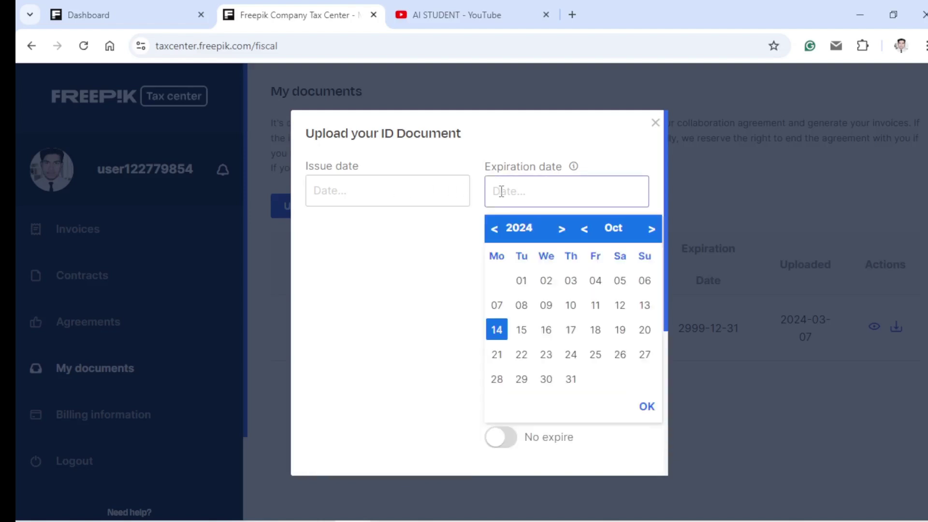
click(432, 192)
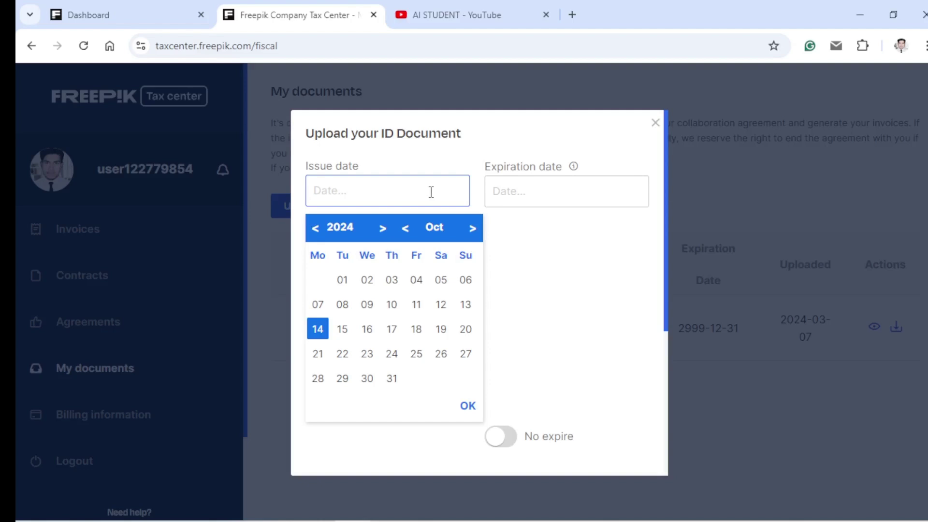
Zoom into the ID card's issue date in Photos, then return to the upload form
mouse_move(459, 517)
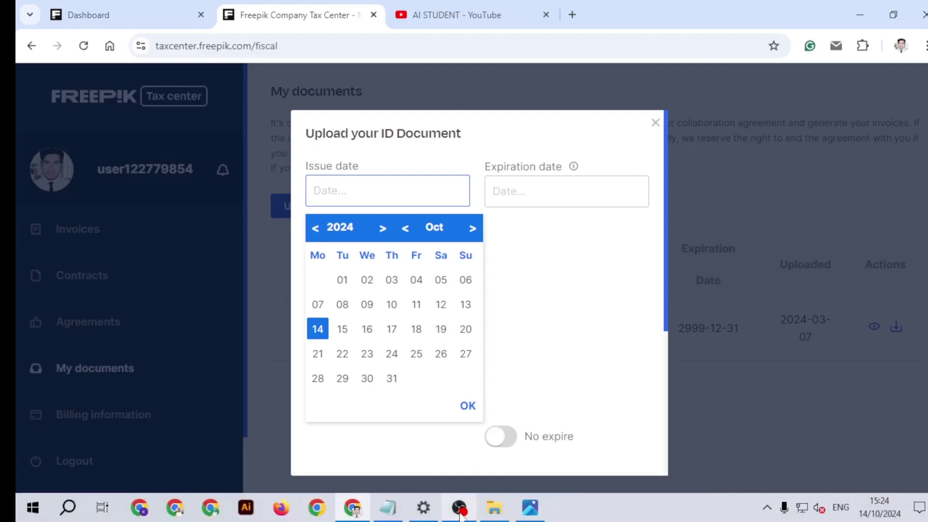
mouse_move(533, 513)
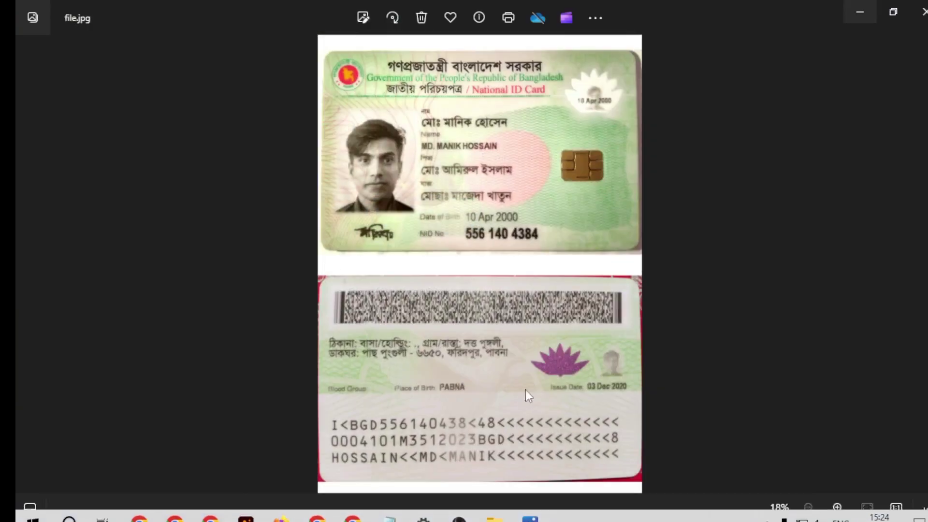
click(527, 401)
scroll(607, 410, up, 4)
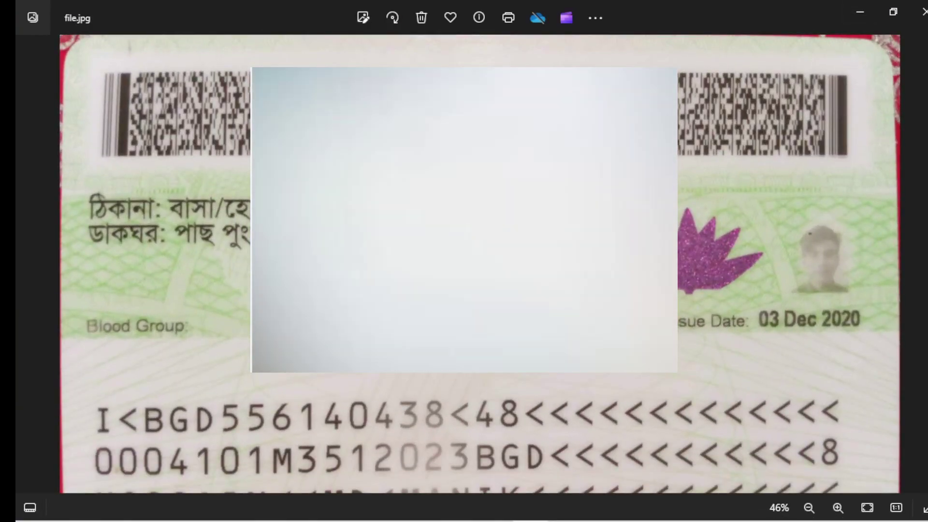
click(860, 12)
click(382, 189)
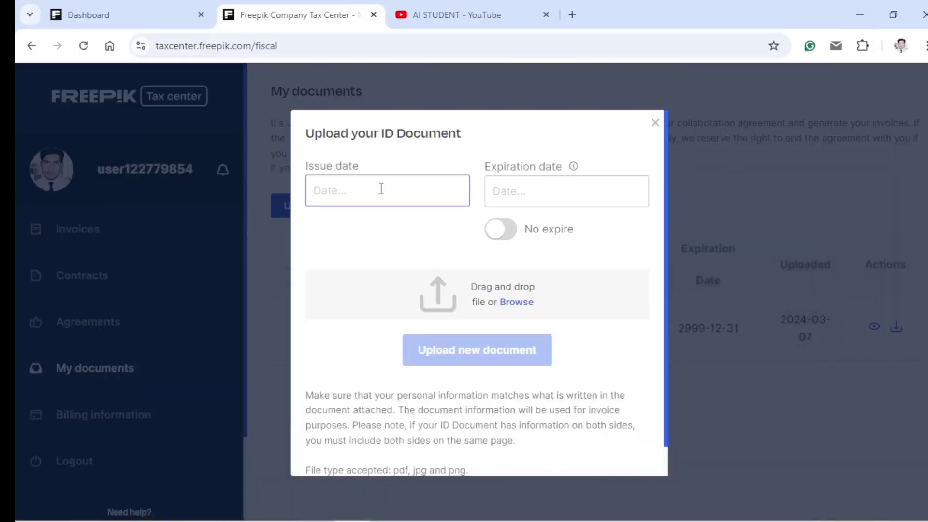
Step the Issue date calendar back three years, forward to November, and pick the 3rd
click(381, 188)
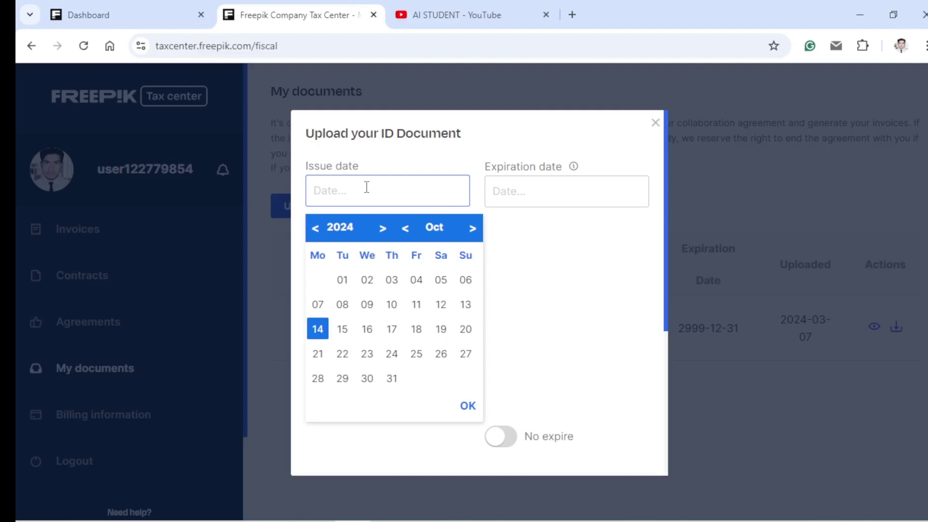
click(315, 236)
click(315, 237)
click(315, 237)
click(315, 237)
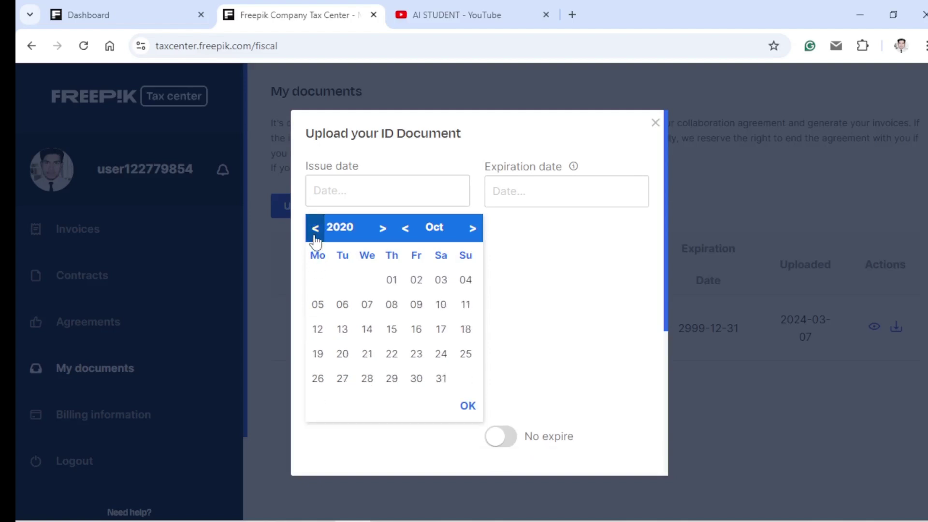
click(315, 237)
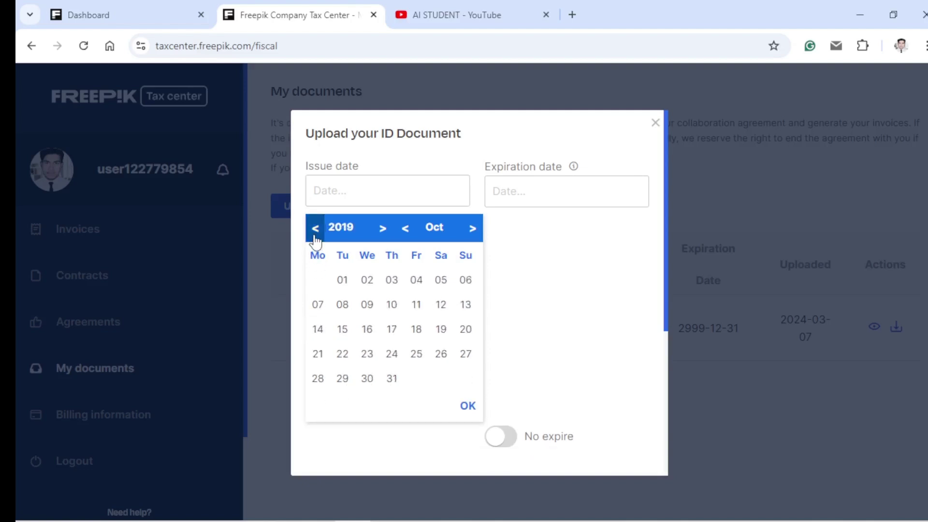
click(472, 229)
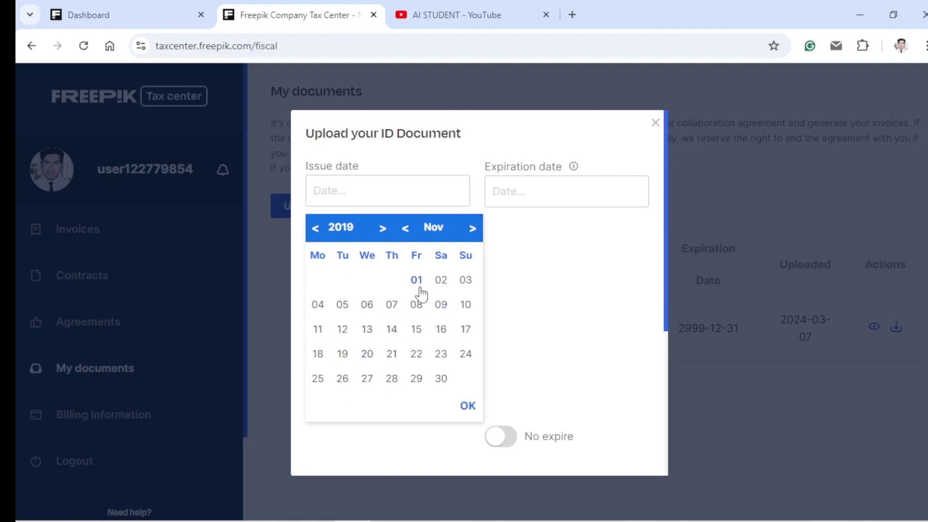
click(466, 282)
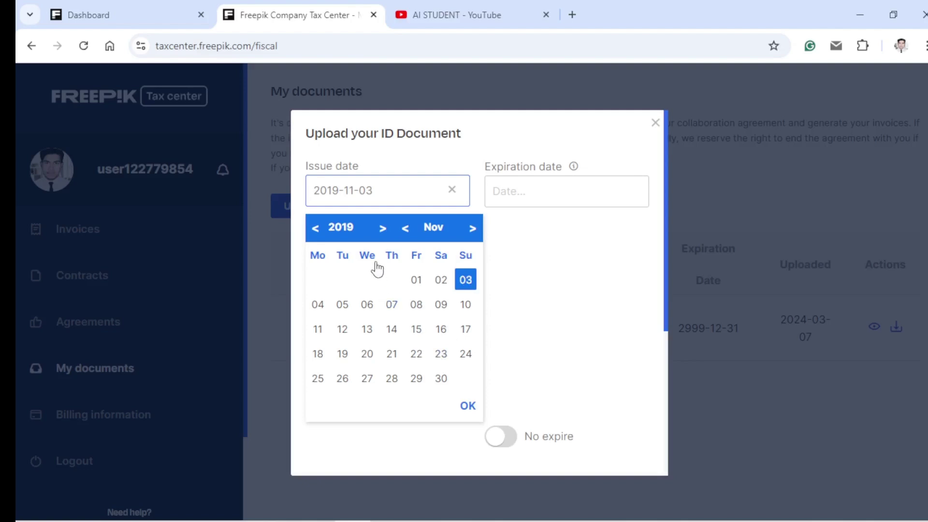
Correct the calendar to December 2020 and set the issue date to 2020-12-03
click(472, 230)
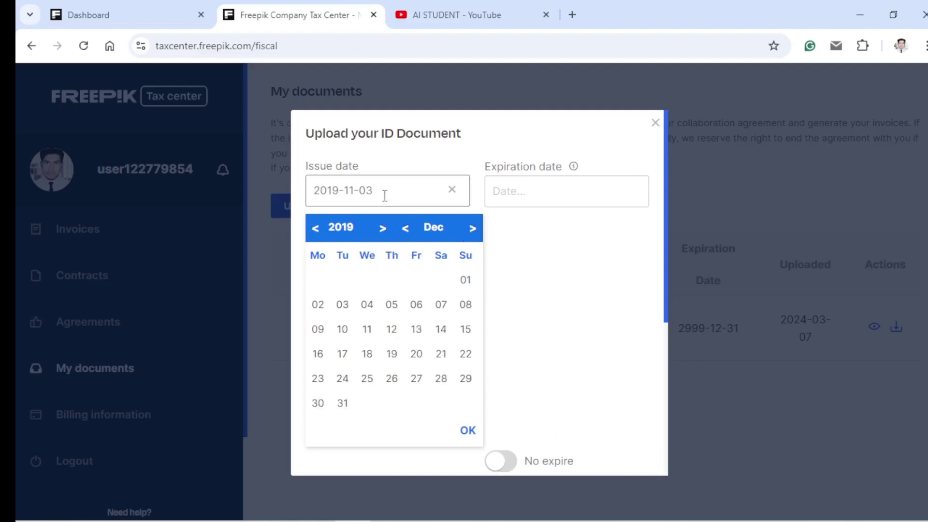
click(473, 229)
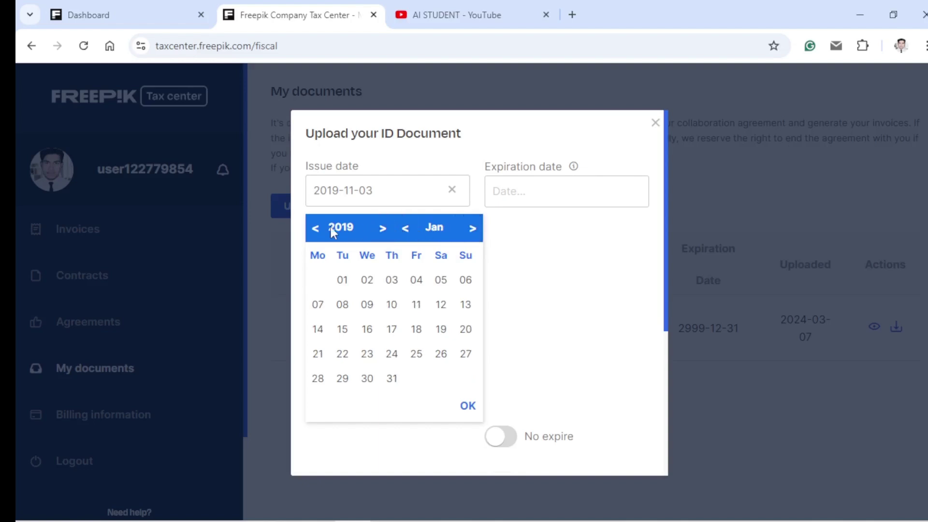
click(315, 229)
click(473, 229)
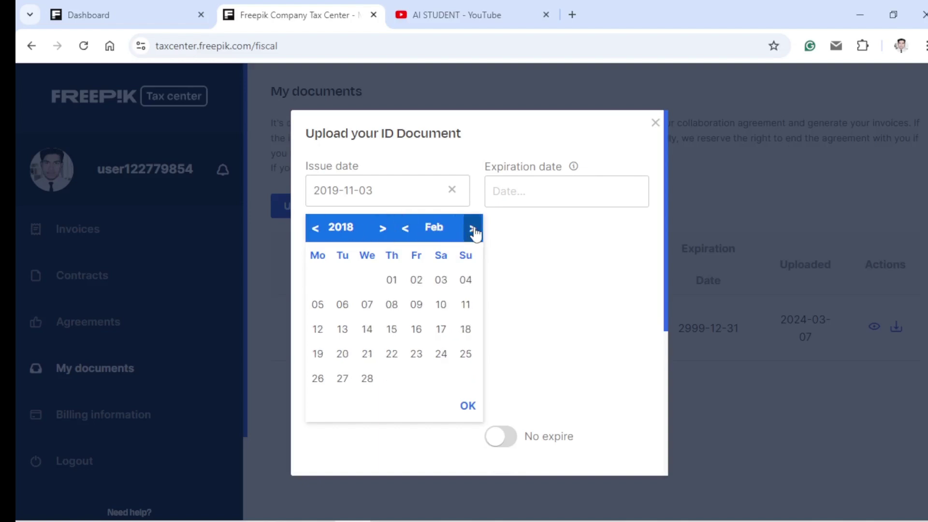
click(473, 229)
click(473, 229)
click(473, 230)
click(473, 229)
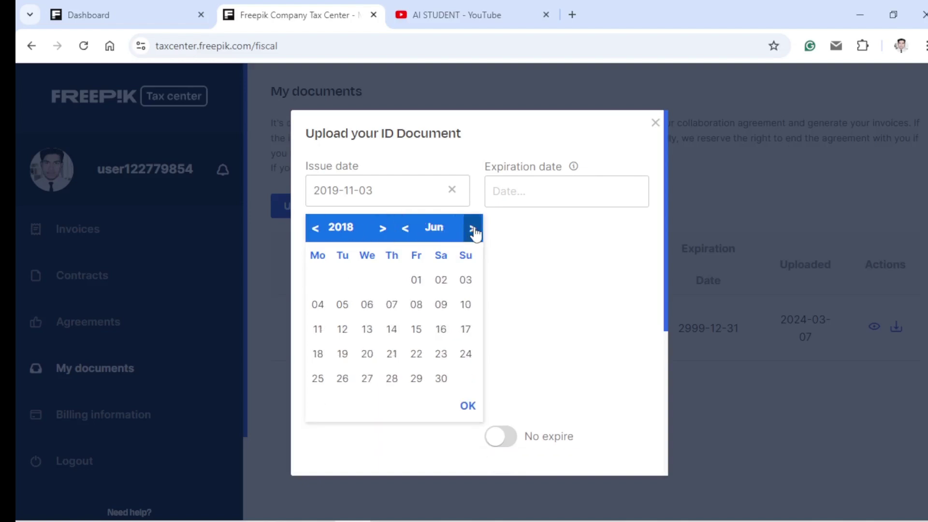
click(382, 229)
click(382, 229)
click(409, 232)
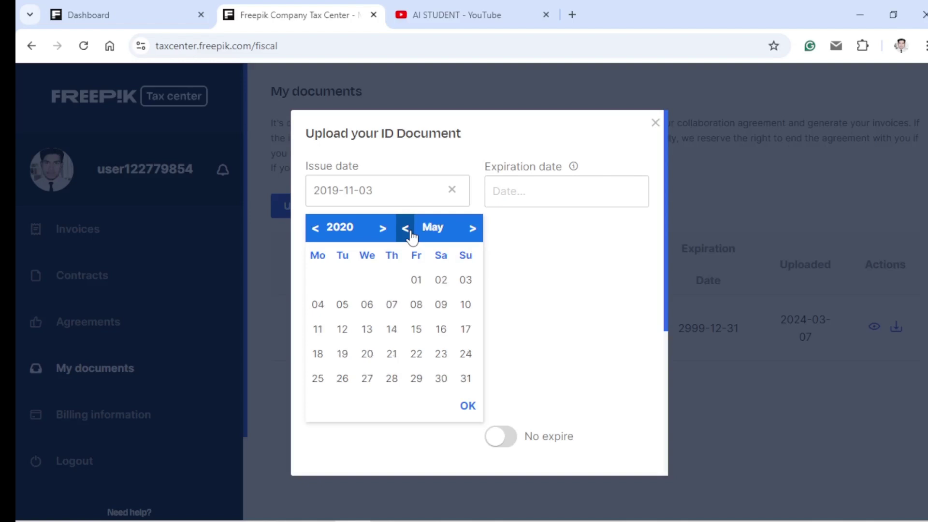
click(410, 232)
click(410, 232)
click(412, 236)
click(412, 236)
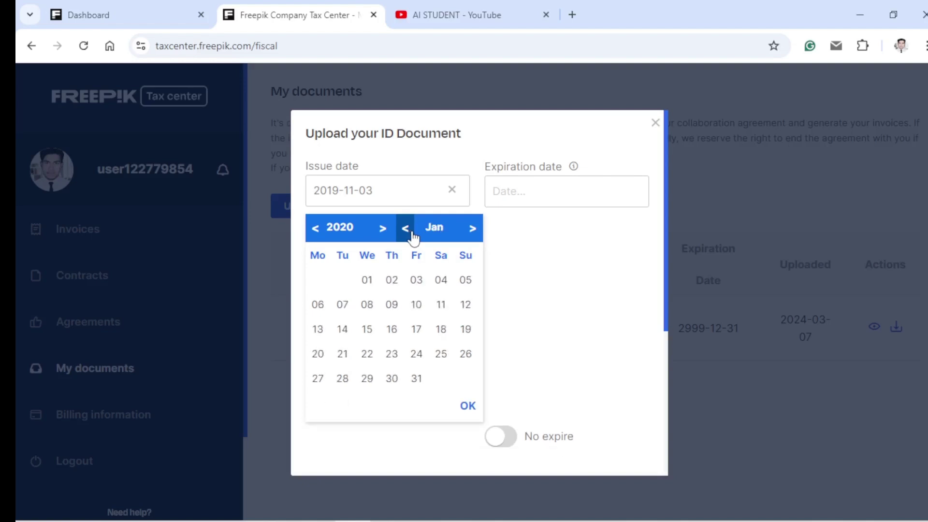
click(412, 236)
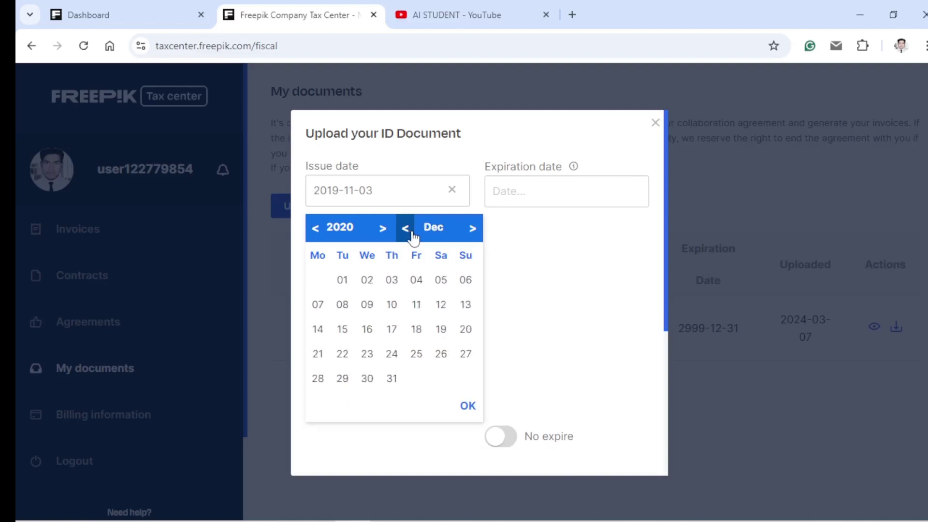
click(395, 283)
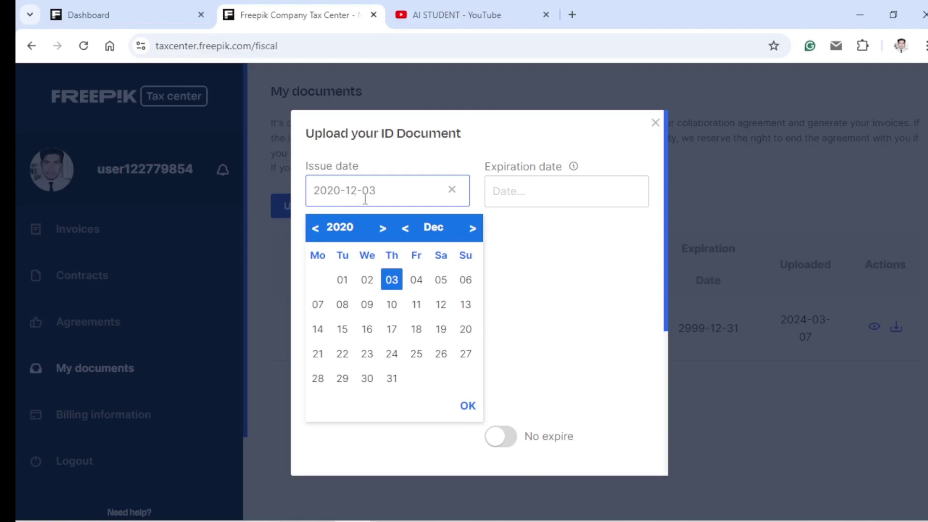
Confirm the issue date, turn on No expire, and open the file chooser for the ID image
click(468, 406)
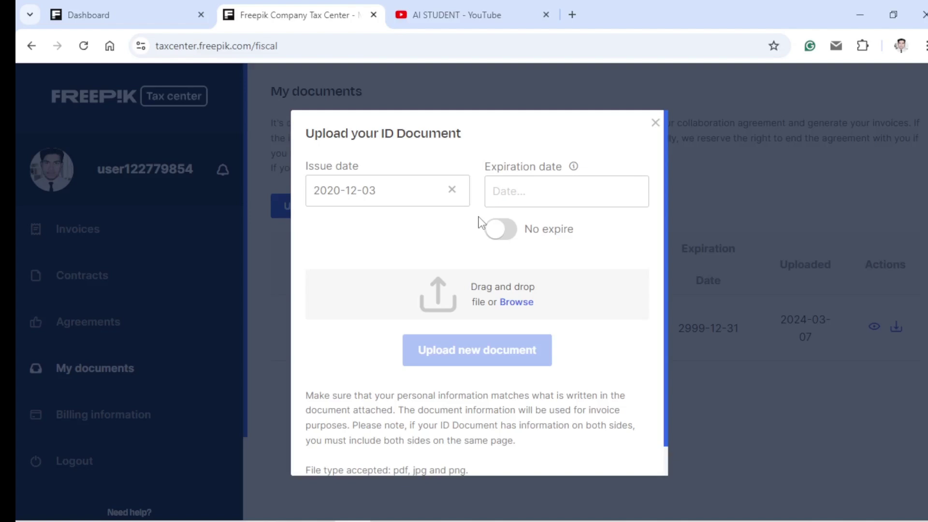
click(501, 237)
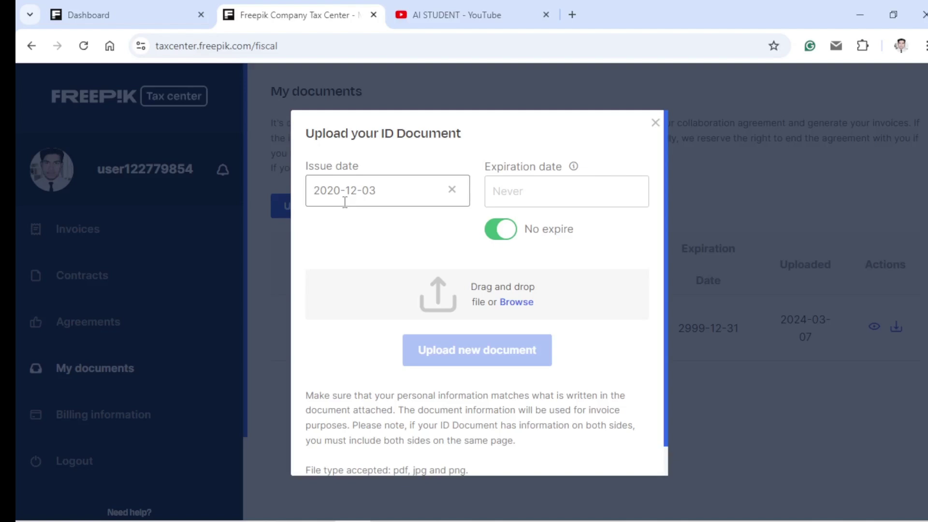
click(508, 304)
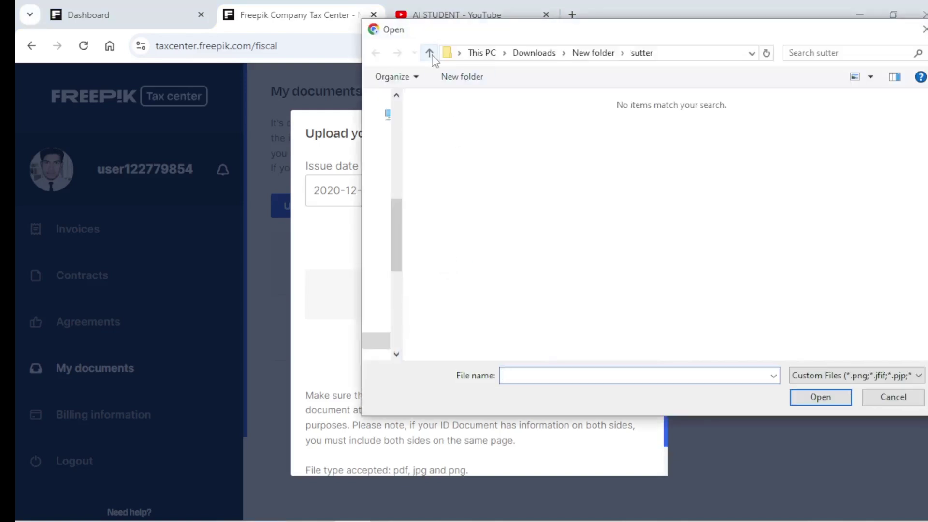
Navigate to the file folder on Local Disk (E:) and open file.jpg for upload
click(430, 54)
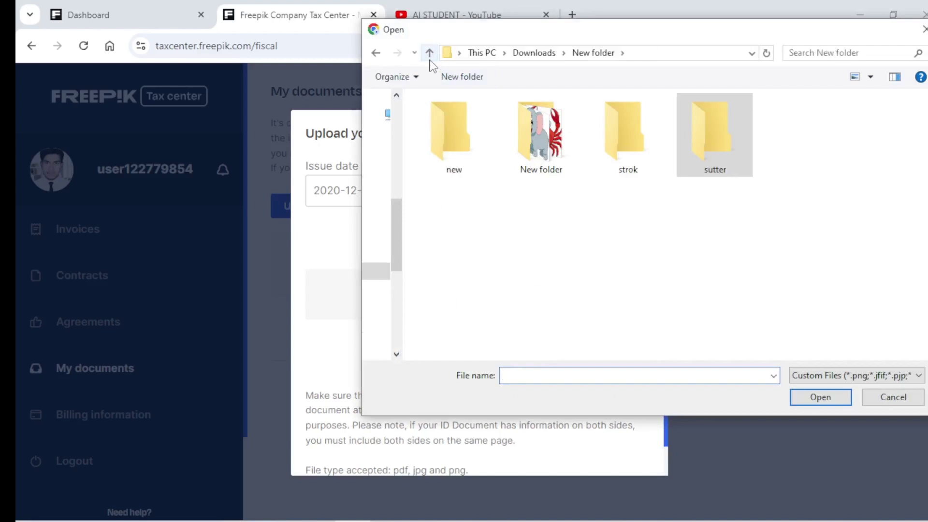
click(430, 53)
click(429, 54)
scroll(609, 283, down, 1)
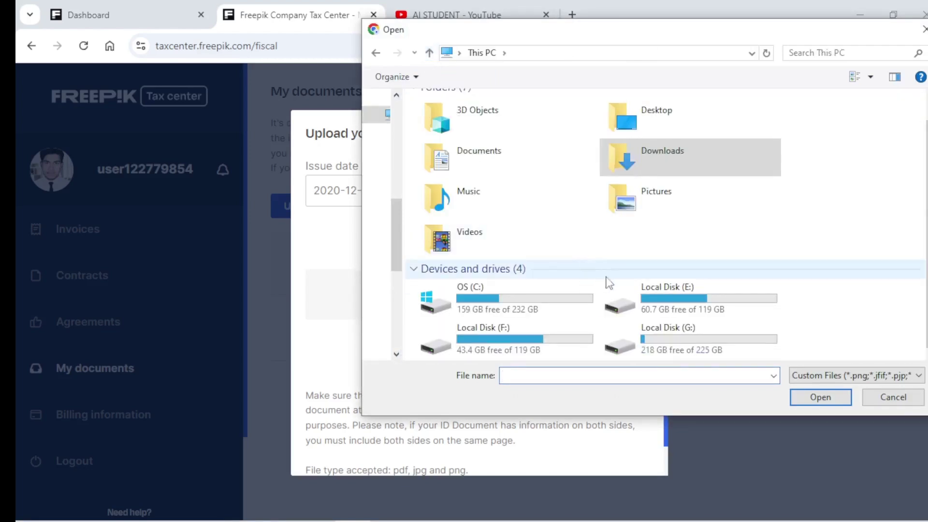
double_click(622, 303)
click(555, 167)
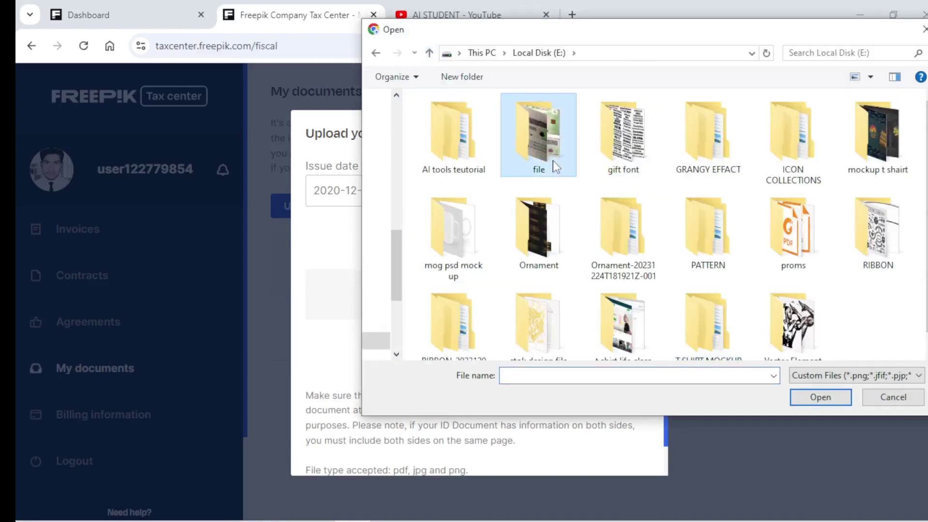
double_click(555, 167)
click(531, 129)
click(527, 246)
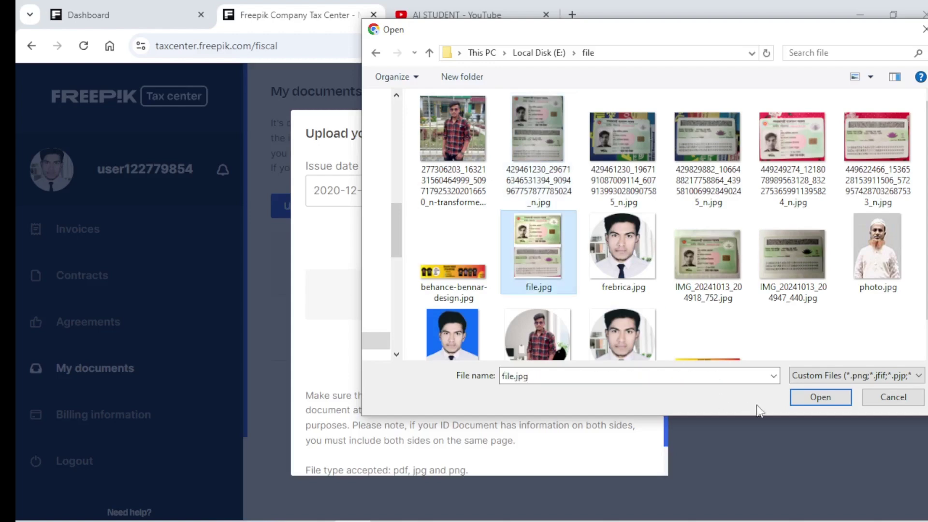
click(806, 399)
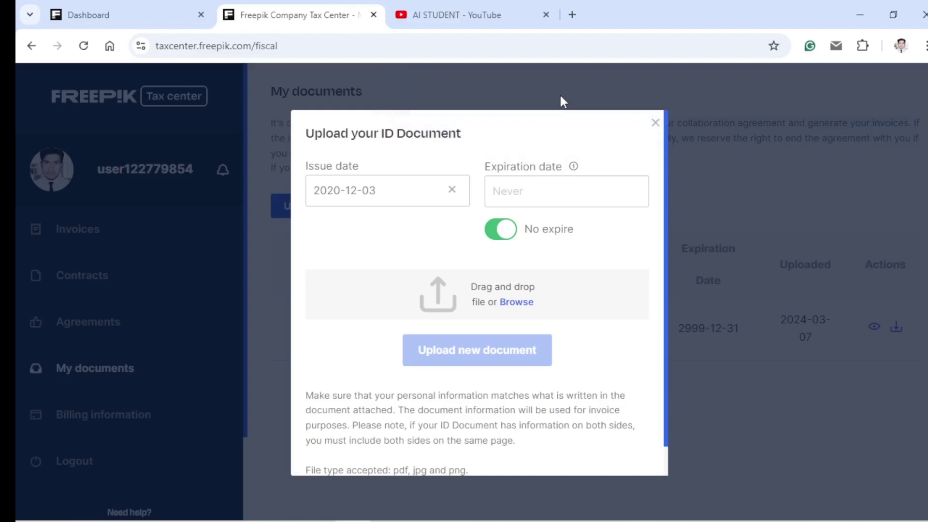
Retry attaching file.jpg twice through Browse; the form still shows no attached file
scroll(431, 366, down, 1)
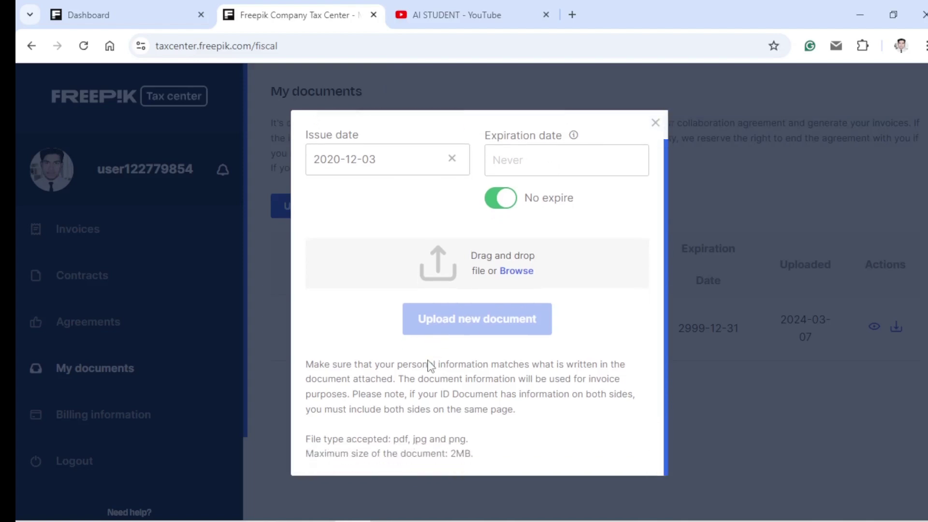
click(515, 273)
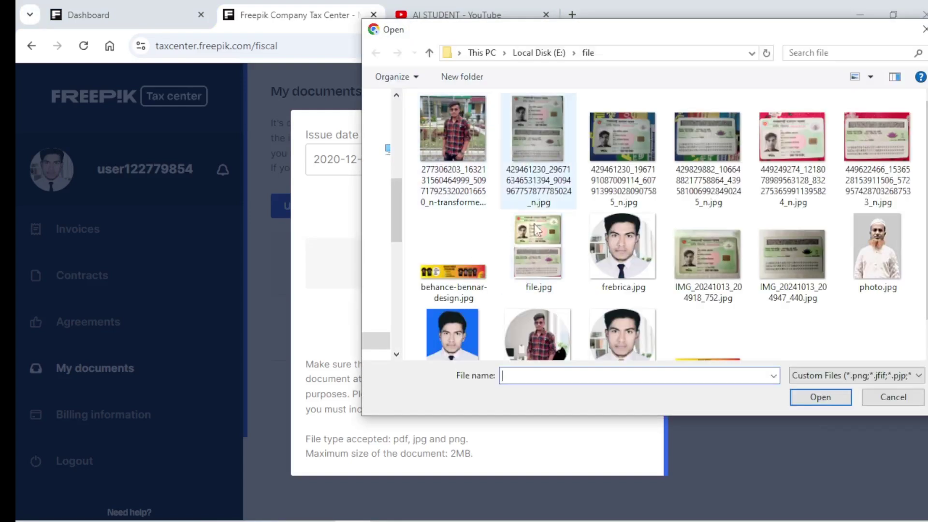
click(536, 252)
click(813, 398)
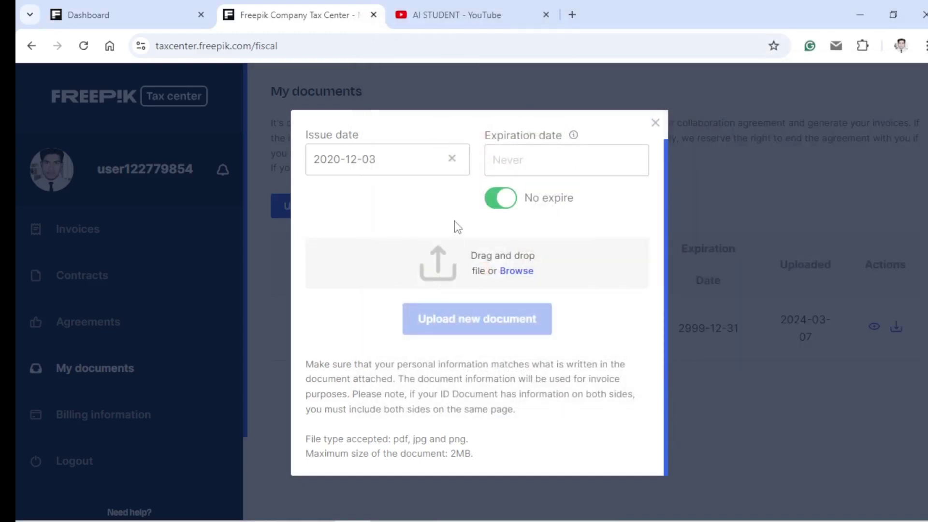
scroll(490, 223, up, 1)
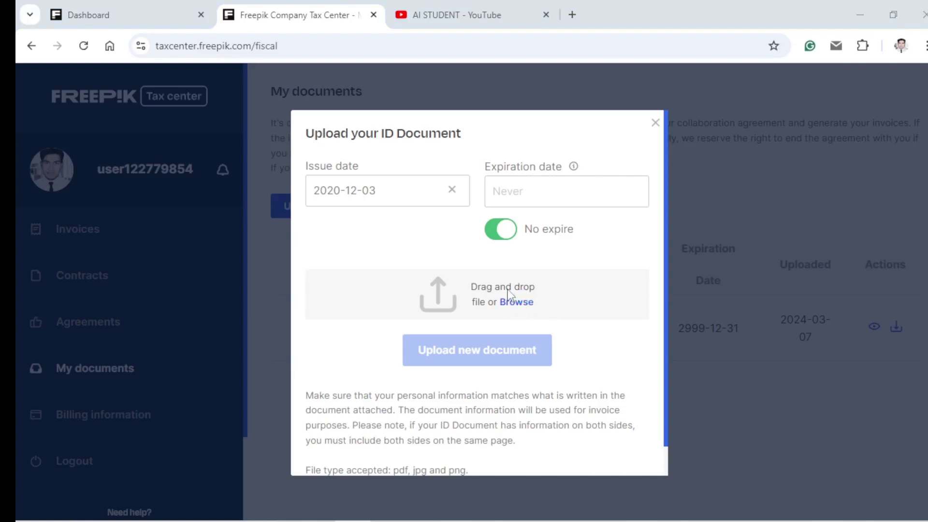
click(511, 303)
click(537, 254)
click(822, 398)
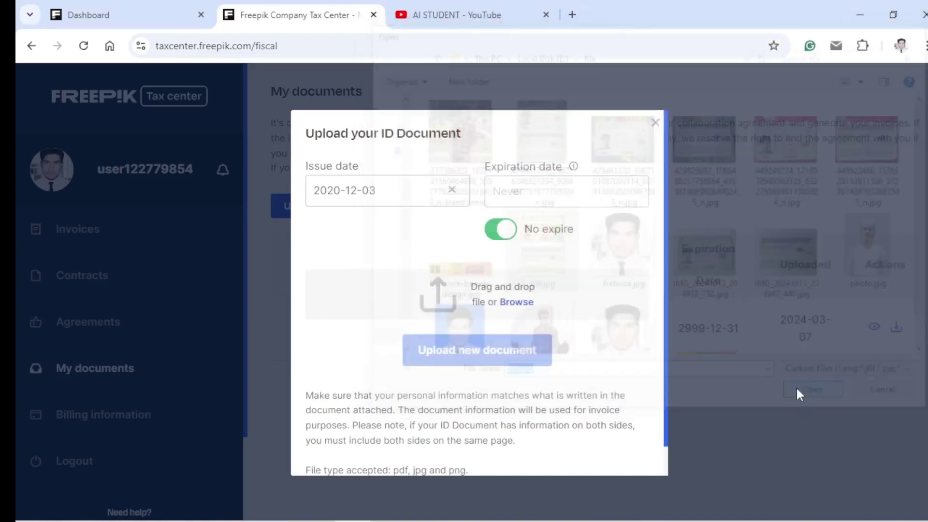
scroll(496, 261, down, 1)
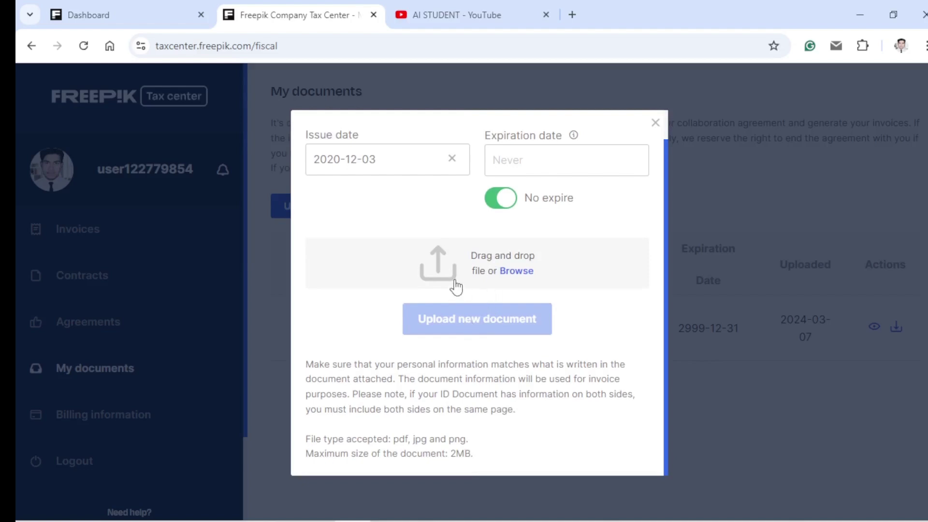
scroll(445, 249, up, 1)
scroll(454, 261, down, 1)
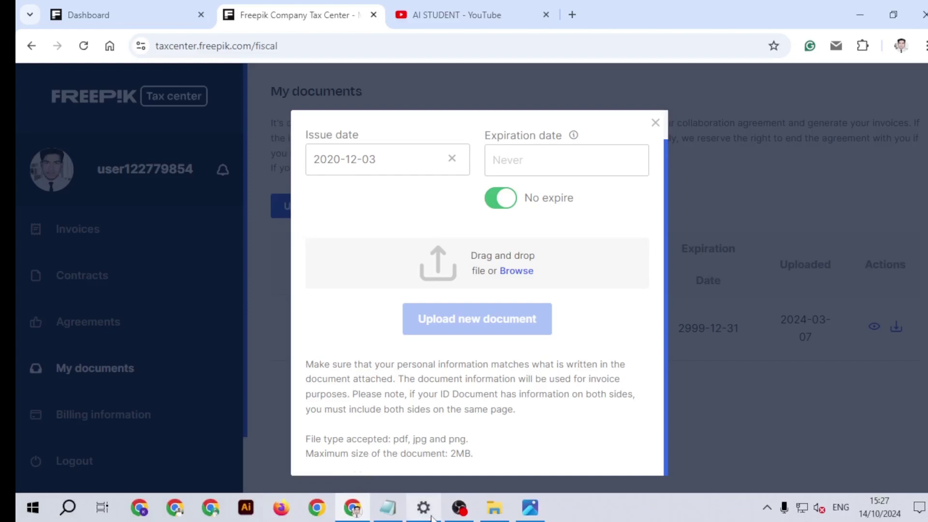
mouse_move(491, 506)
click(494, 419)
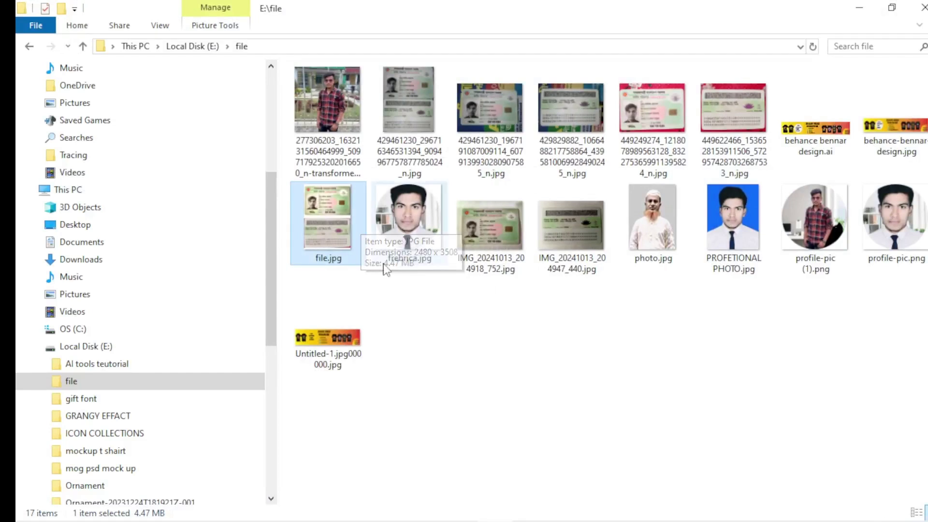
mouse_move(423, 508)
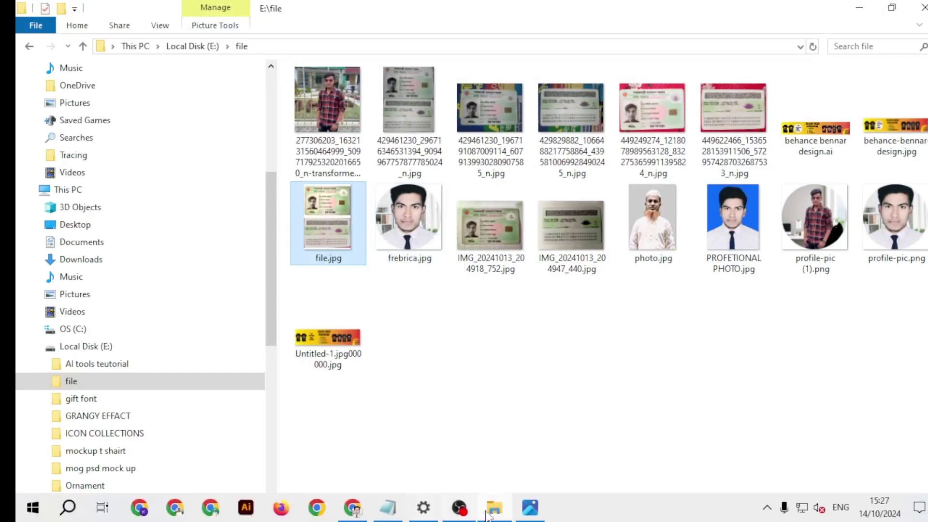
click(361, 437)
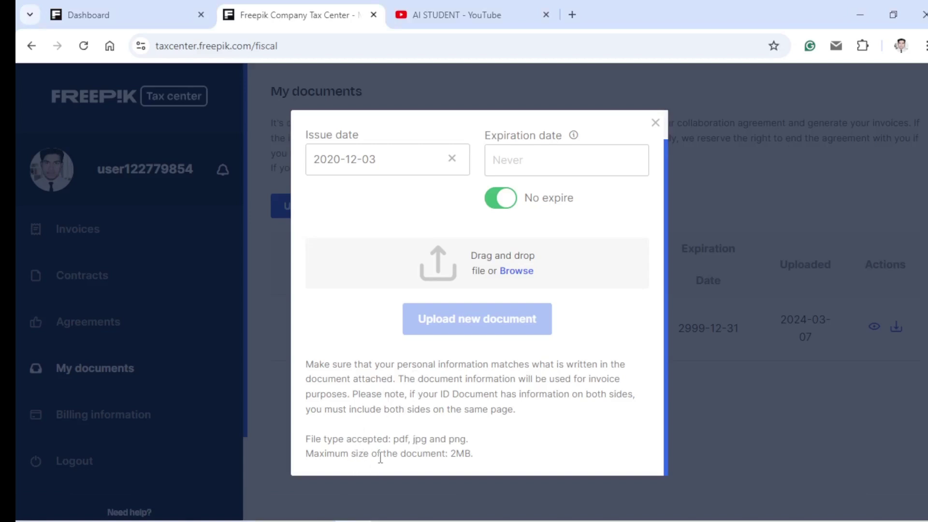
Try attaching file.jpg as the ID document again, then reload the My documents page
click(523, 272)
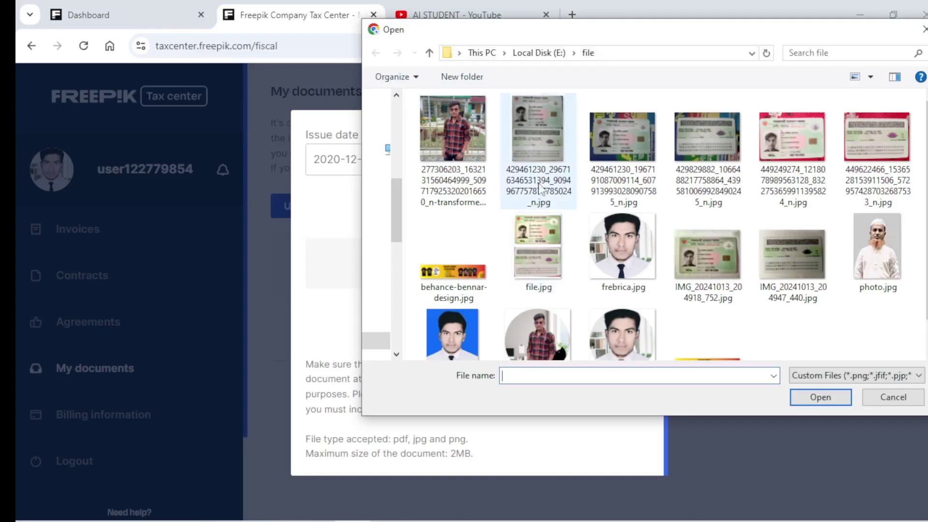
click(539, 254)
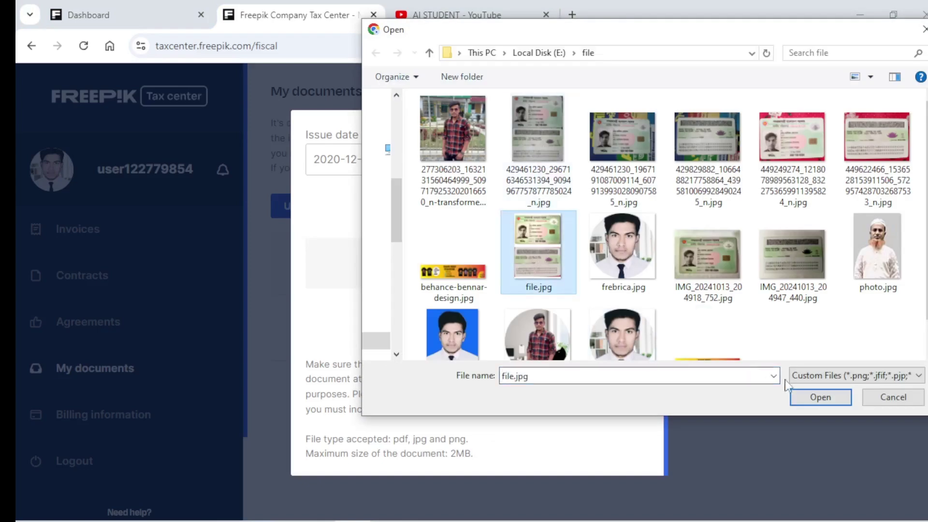
click(805, 397)
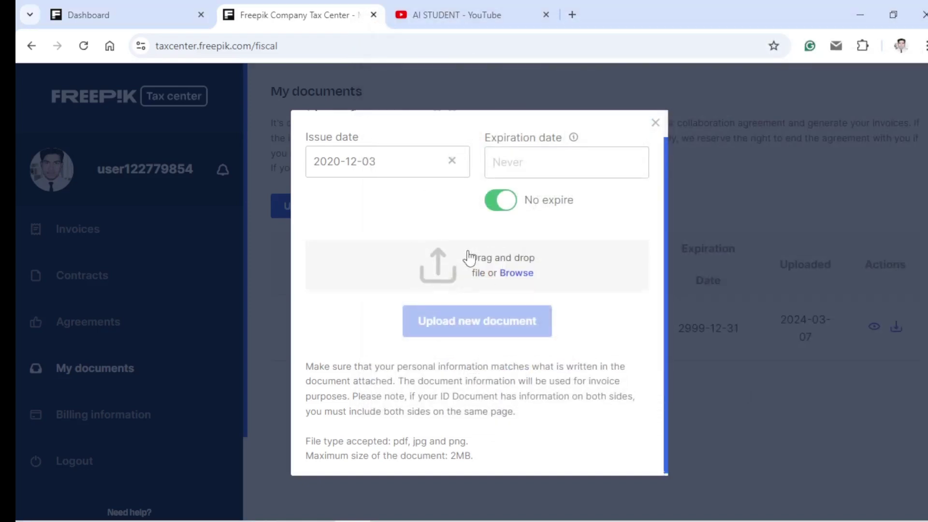
click(83, 46)
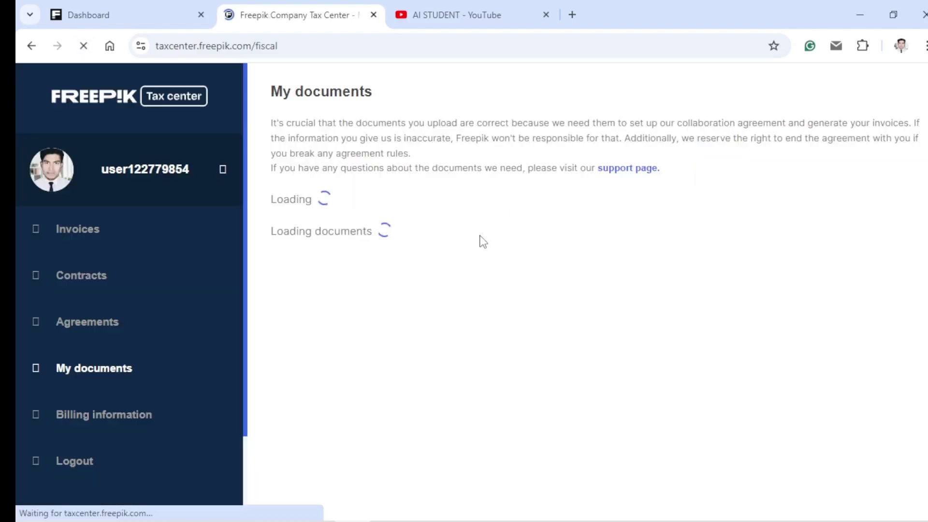
Reopen the ID upload form, set the issue date to 3 December 2020 and enable No expire
click(343, 212)
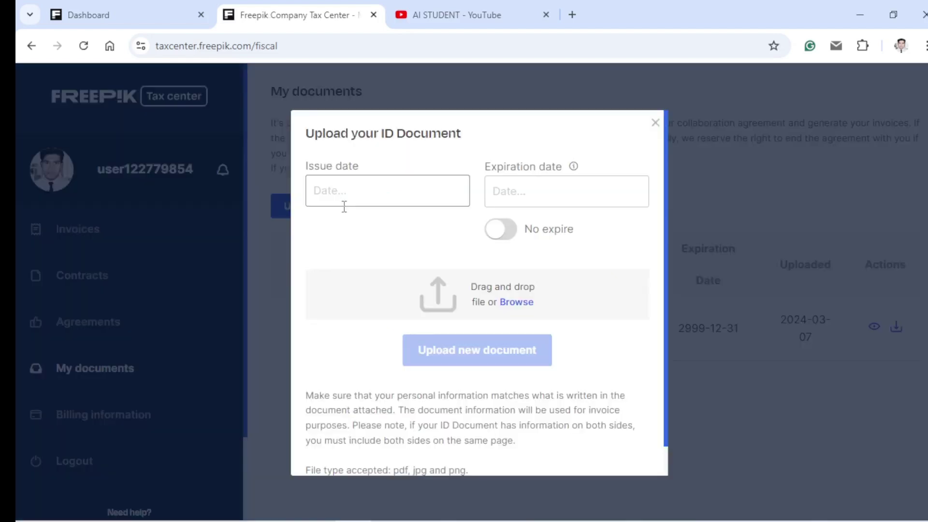
click(357, 190)
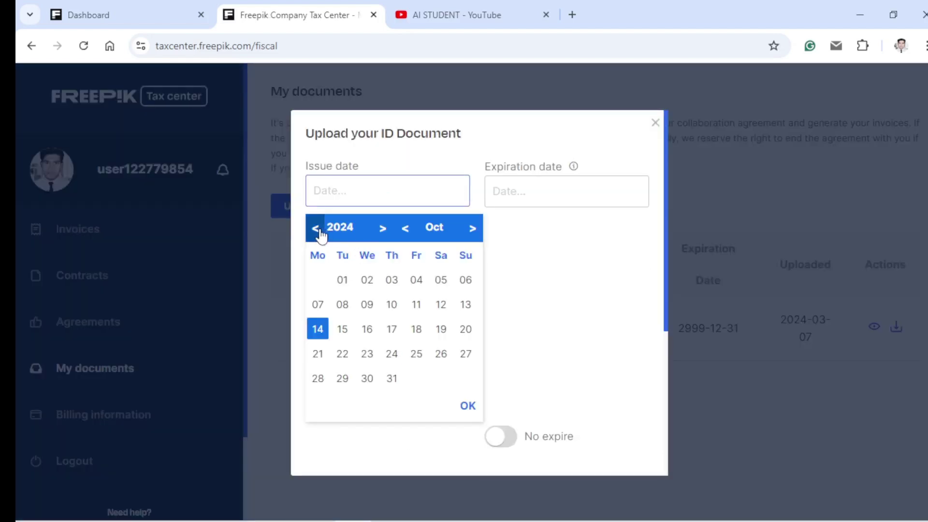
click(315, 228)
click(315, 228)
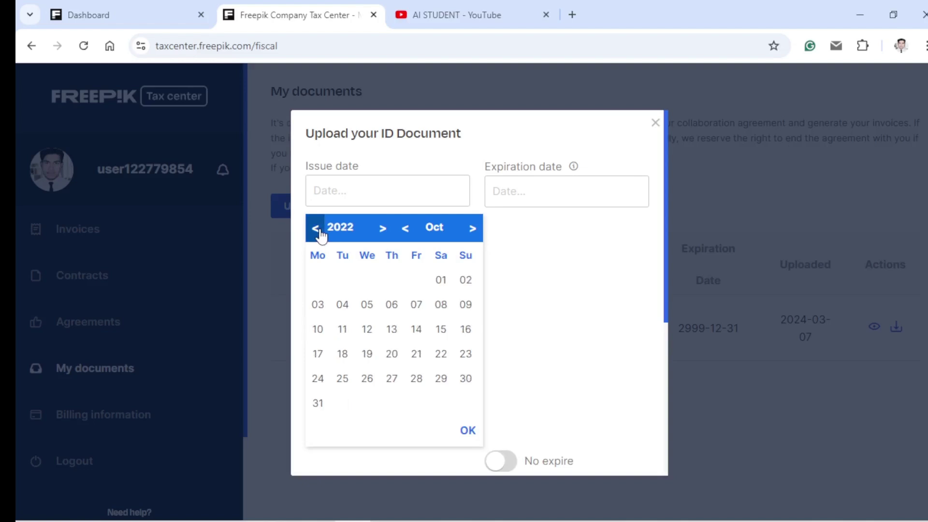
click(315, 228)
click(315, 228)
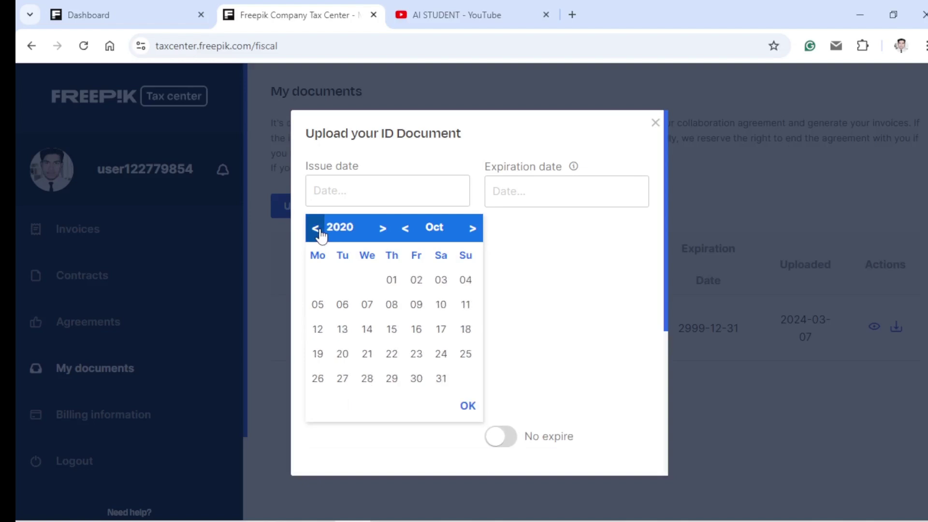
click(441, 280)
click(473, 229)
click(473, 228)
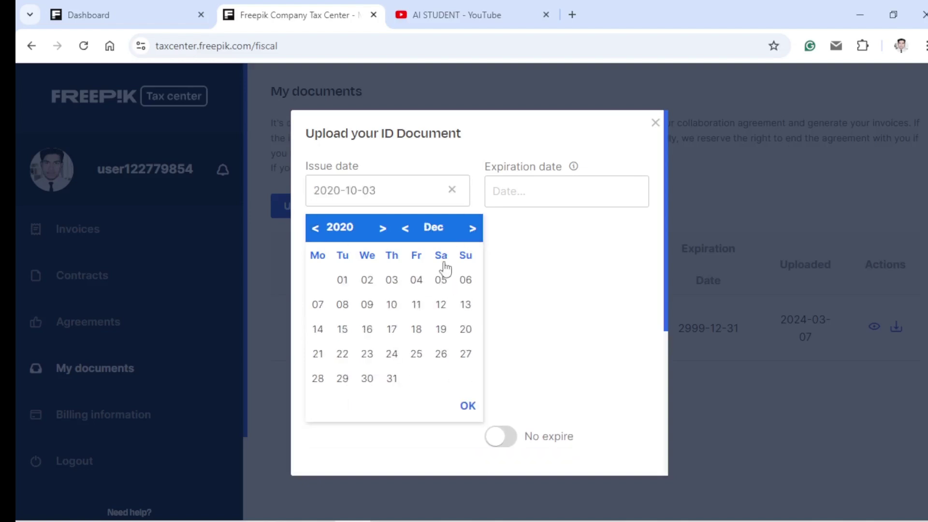
click(391, 280)
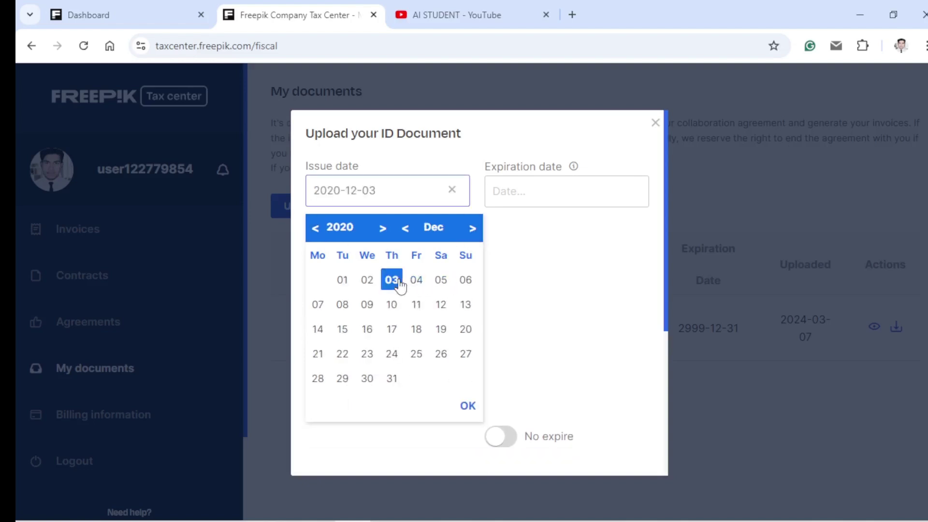
click(469, 407)
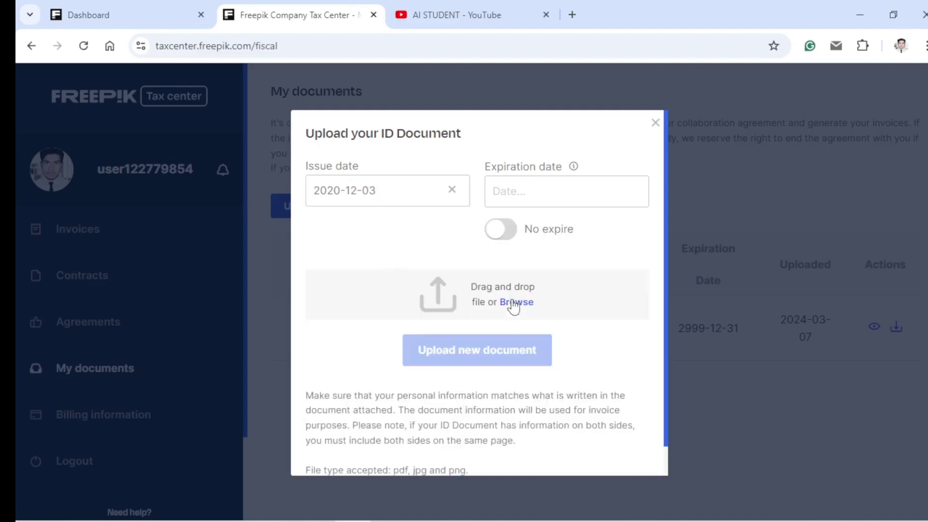
click(498, 231)
Attempt once more to attach file.jpg as the ID document image
click(513, 301)
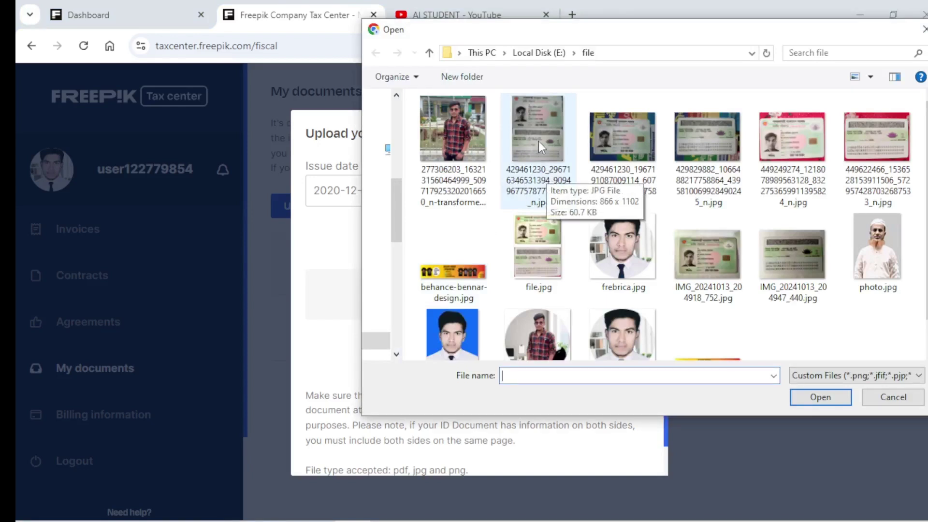
click(539, 236)
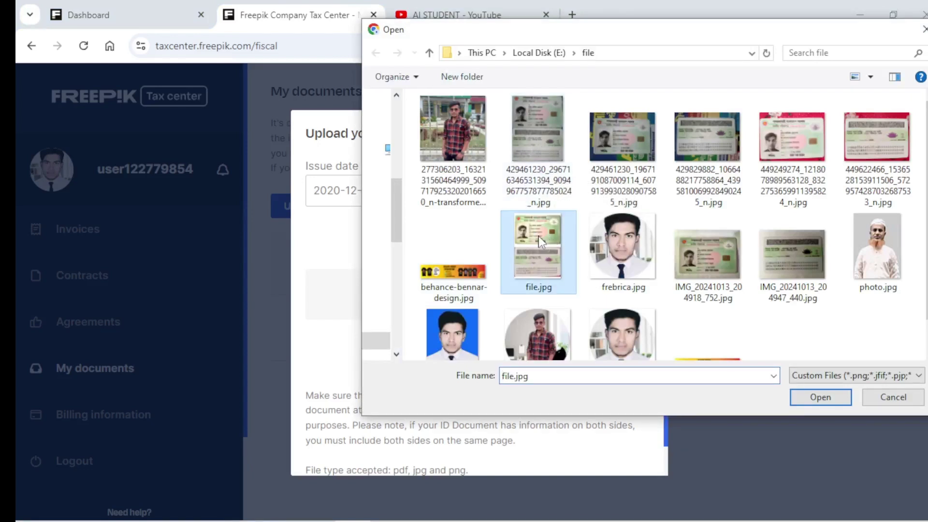
click(800, 402)
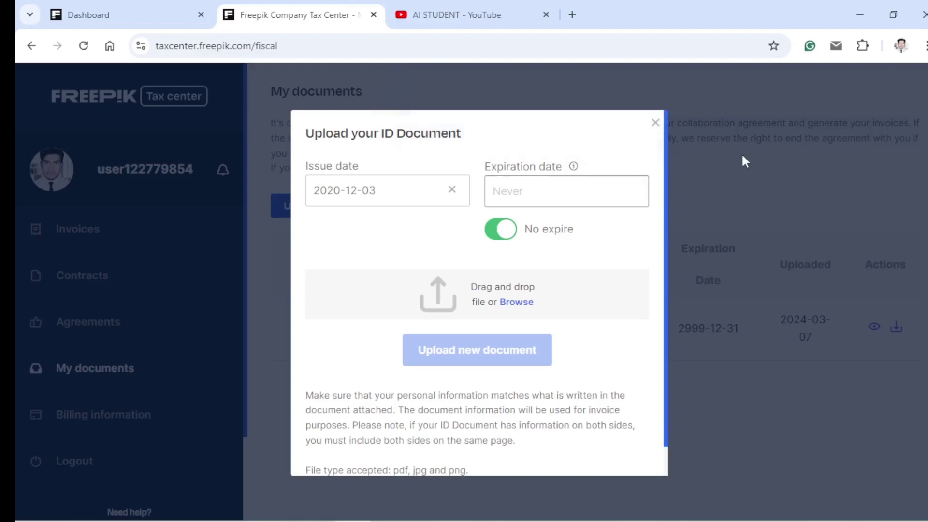
mouse_move(441, 518)
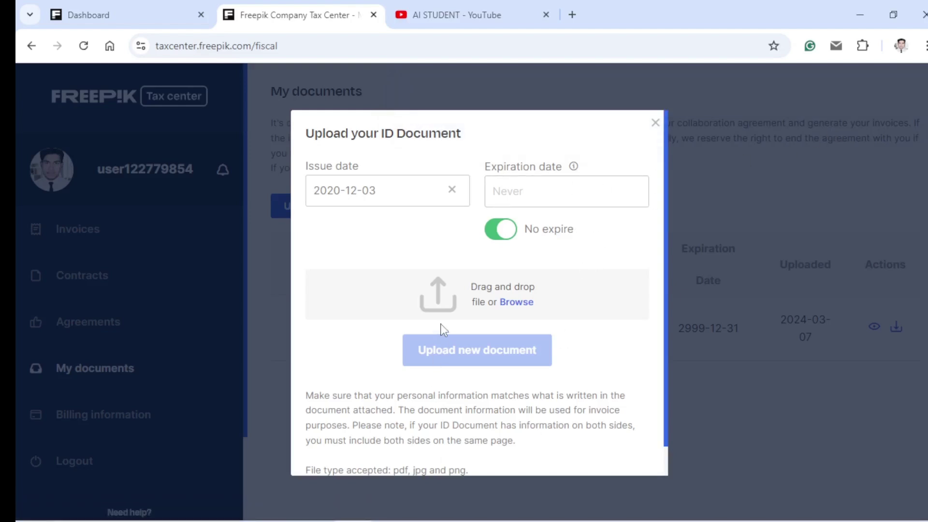
click(521, 305)
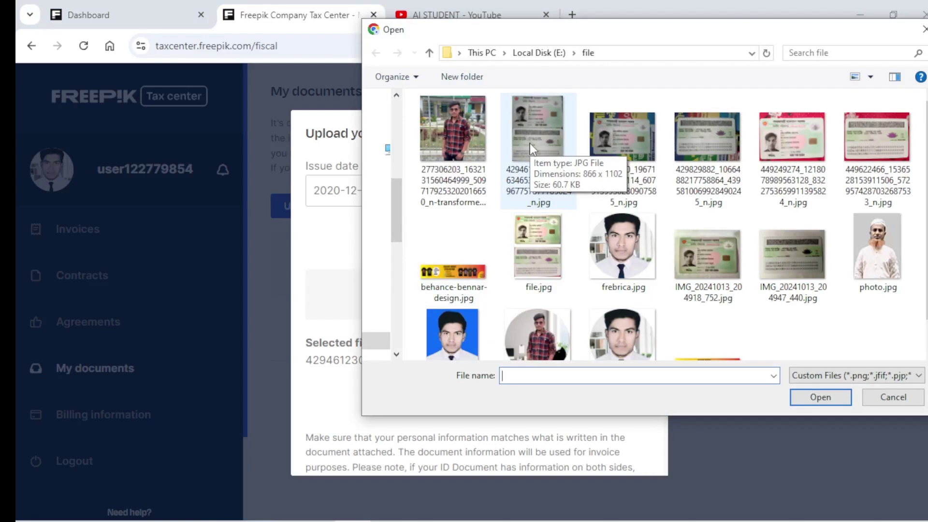
click(530, 143)
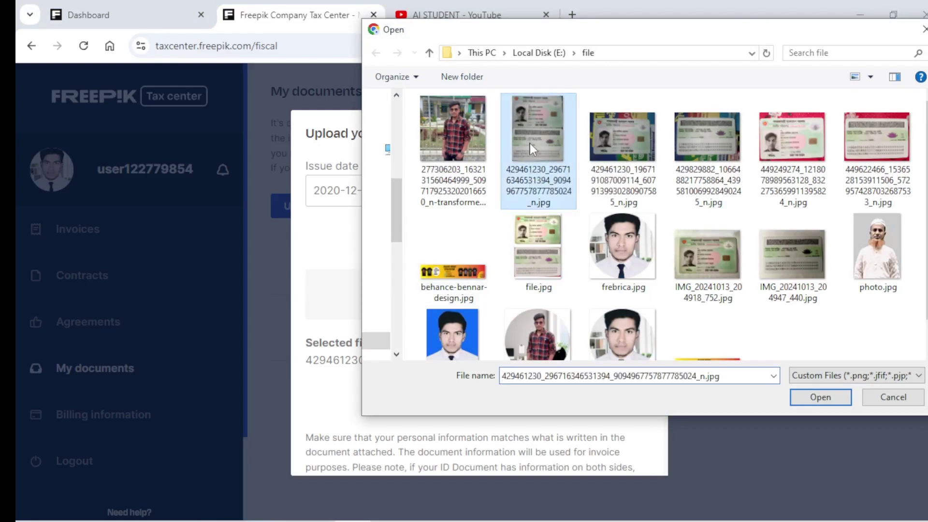
click(804, 398)
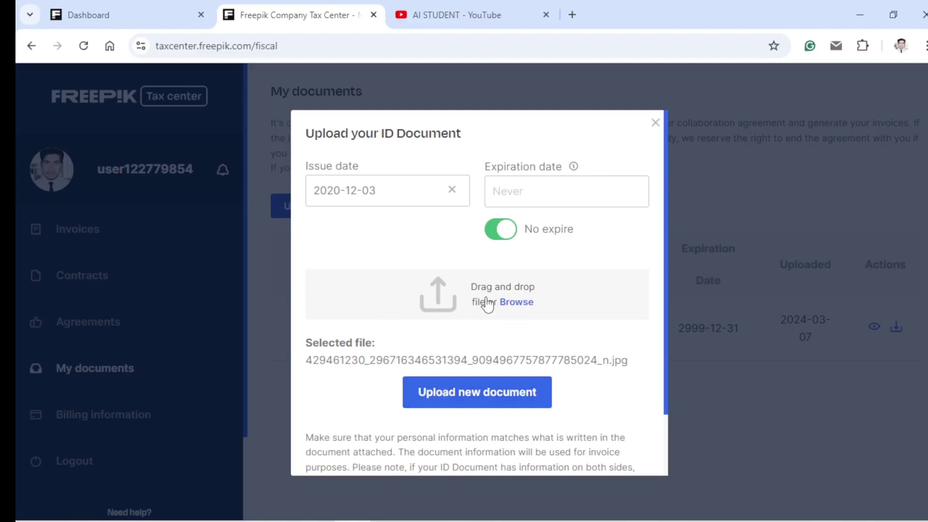
scroll(486, 309, down, 2)
scroll(430, 258, up, 2)
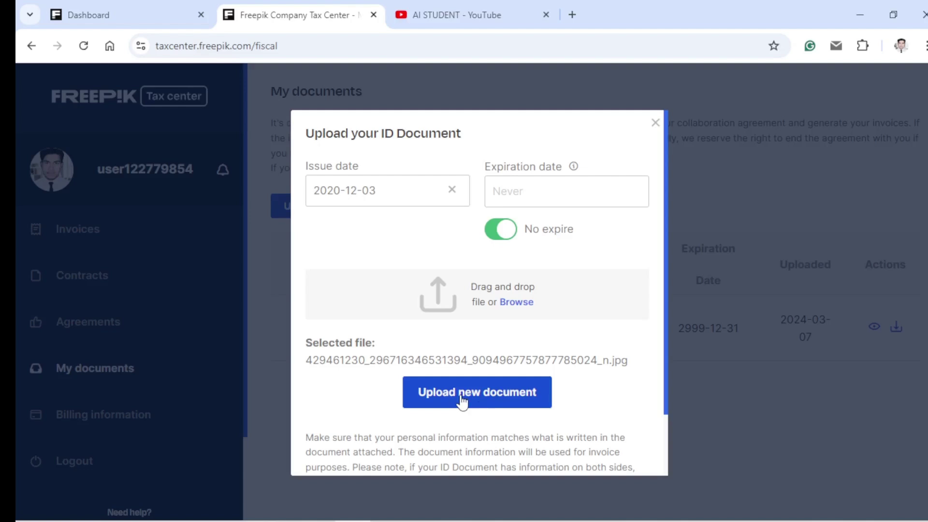
Upload the ID document and confirm it appears in My documents as pending validation
click(476, 400)
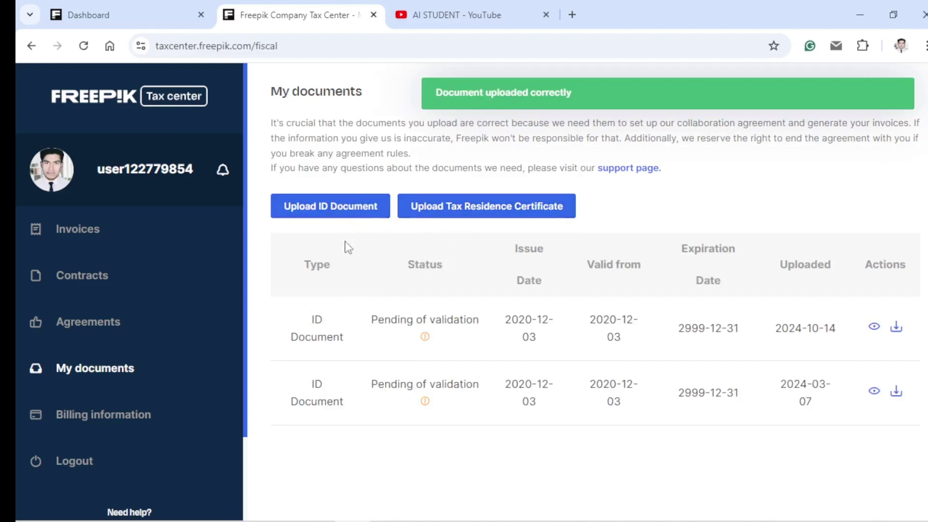
mouse_move(424, 335)
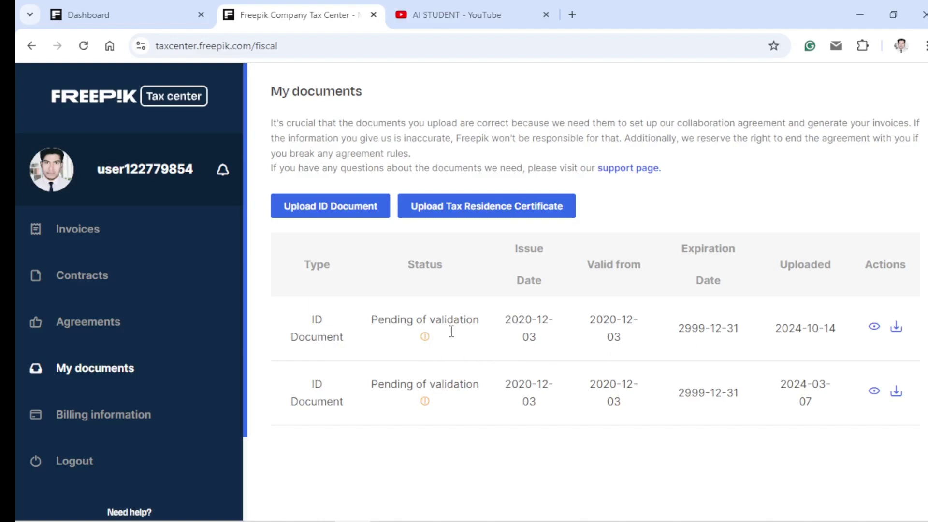
scroll(227, 352, down, 3)
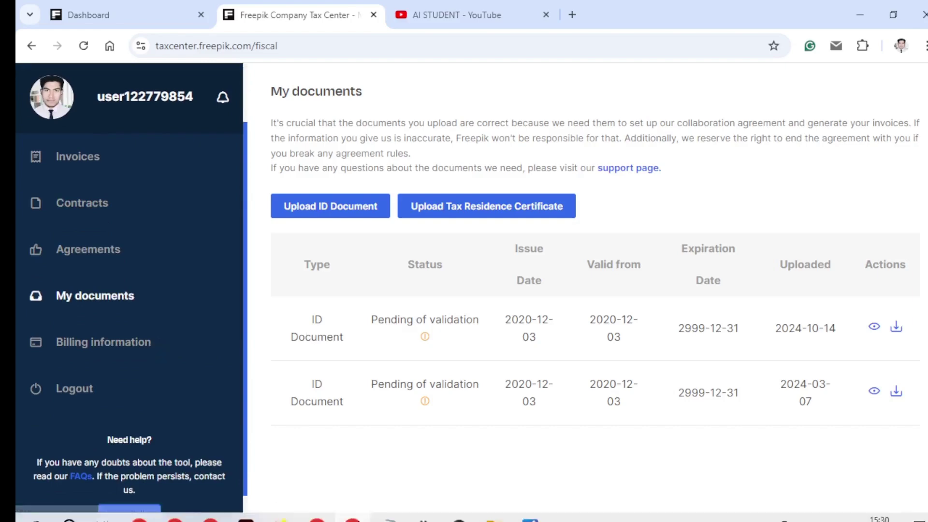
View the ID card photo from the E:\file folder in Photos, then close it and minimize Explorer
mouse_move(370, 513)
mouse_move(492, 513)
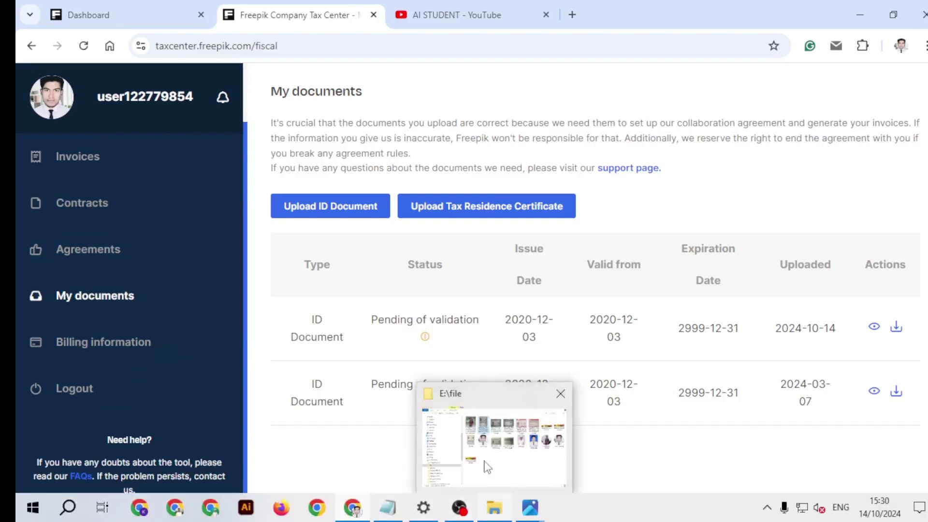
click(484, 465)
key(Return)
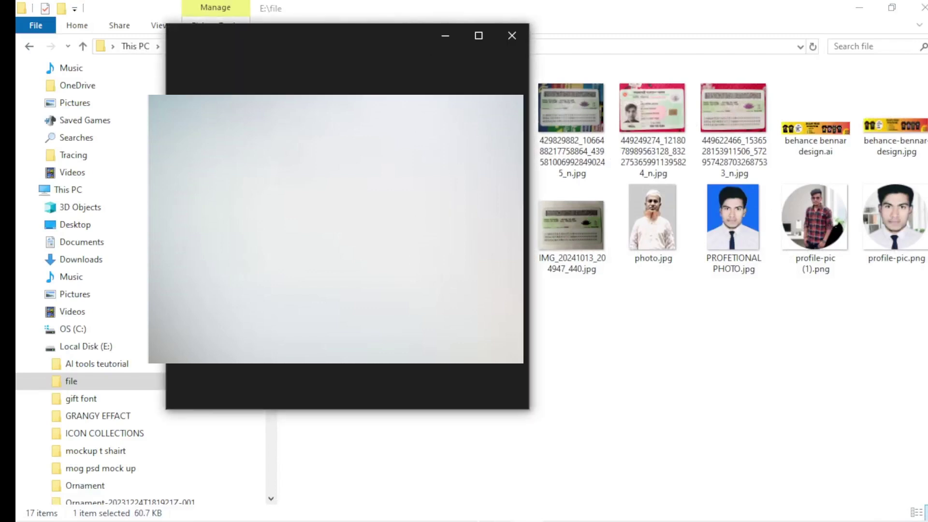
click(512, 36)
click(864, 15)
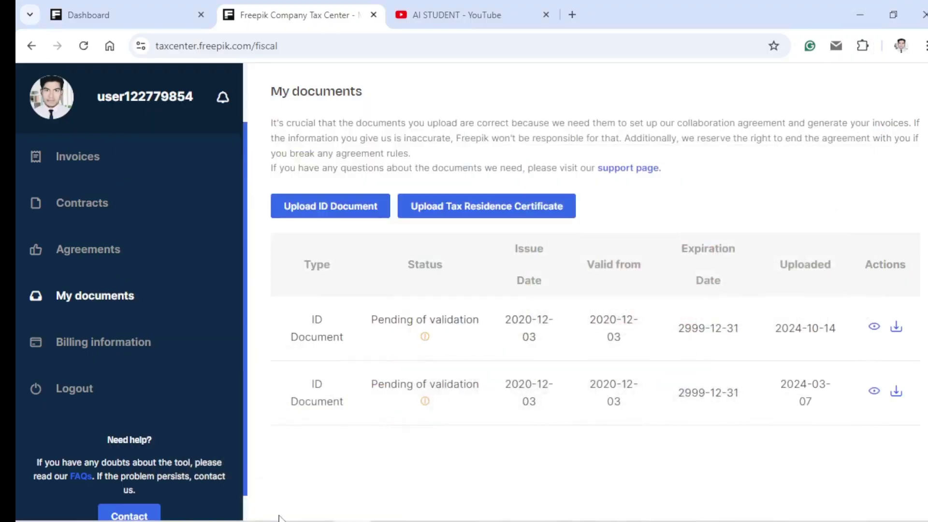
Go to Billing information and toggle the I am a company checkbox on and back off
click(119, 348)
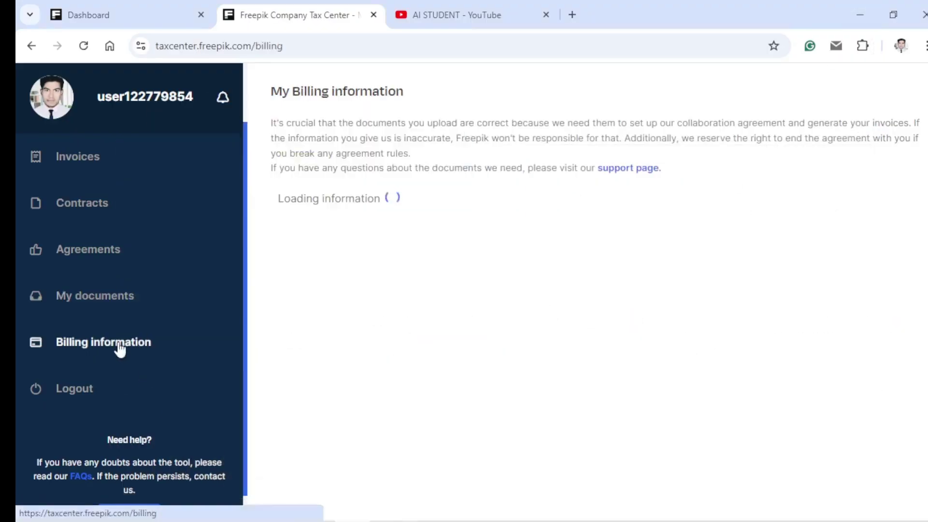
scroll(430, 296, down, 2)
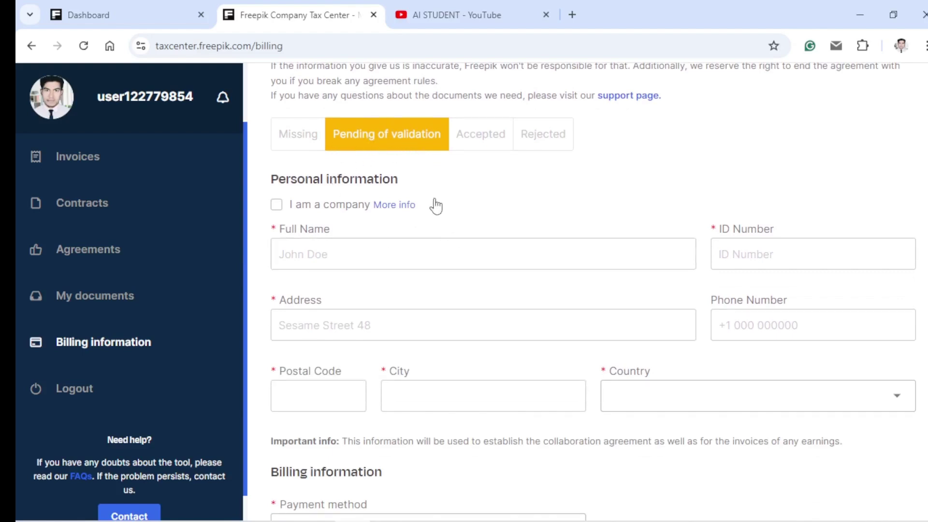
click(729, 248)
click(277, 207)
click(730, 254)
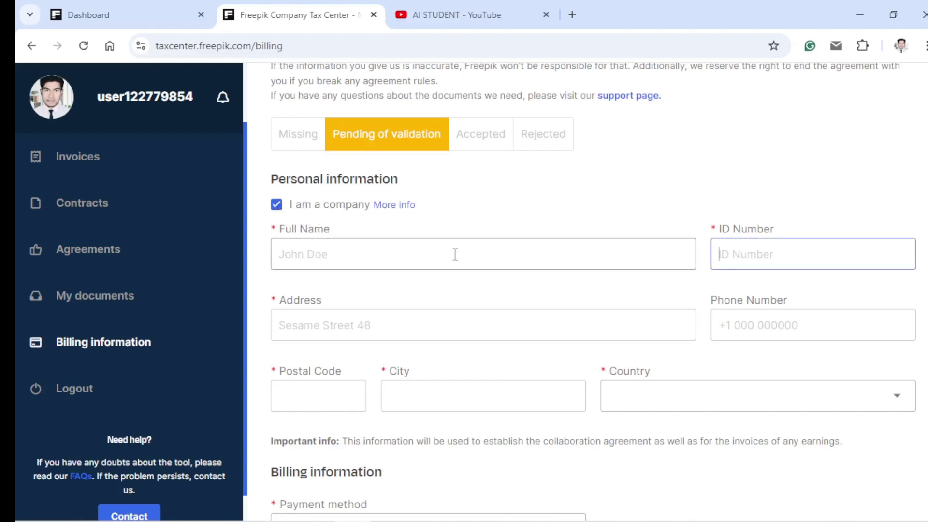
click(277, 207)
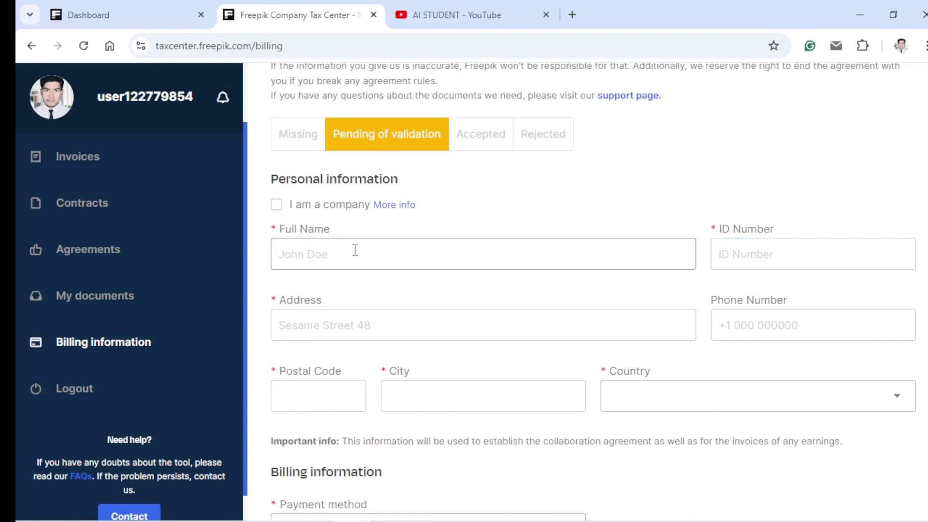
Try the Full Name and ID Number fields, then show the Paypal/Payoneer payment method choices
click(321, 251)
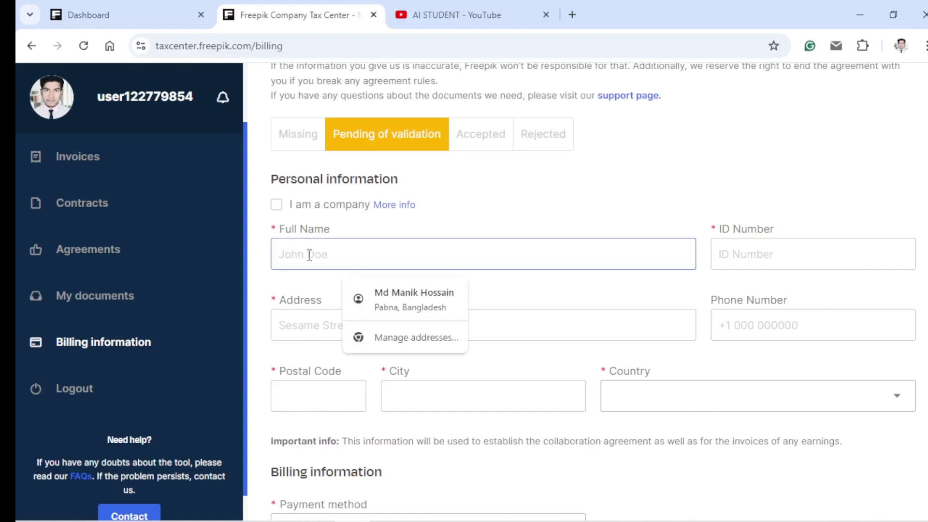
click(770, 255)
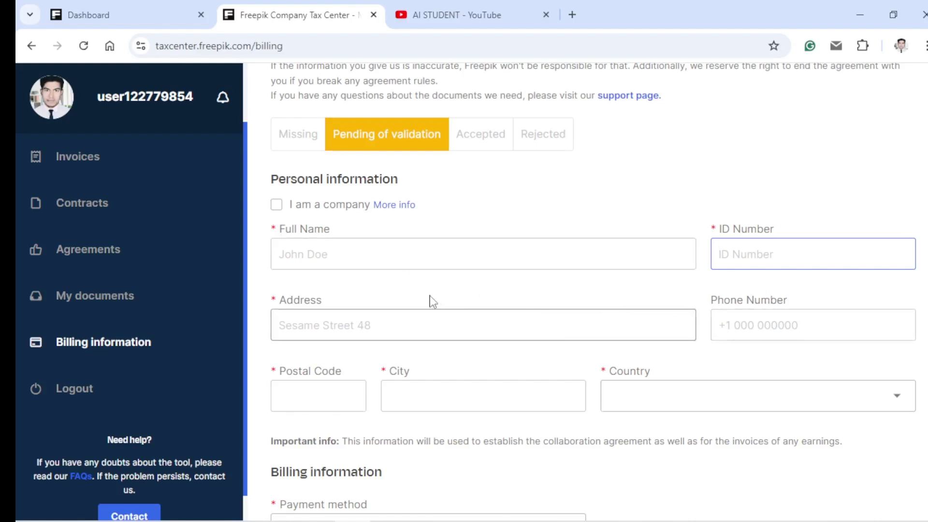
scroll(428, 300, down, 1)
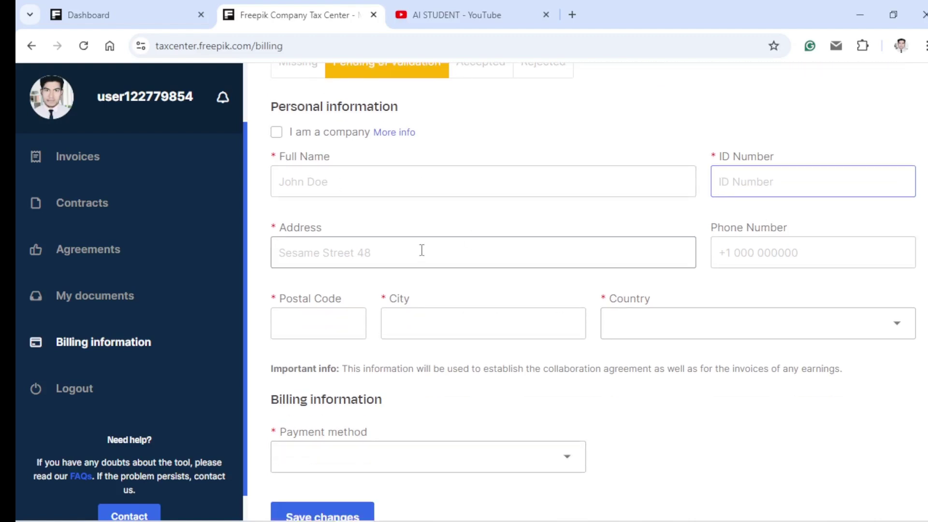
click(297, 181)
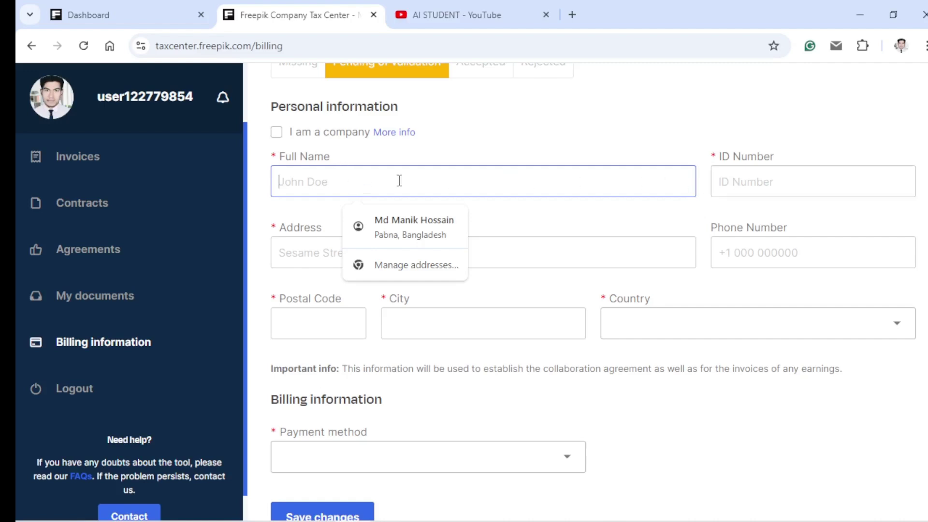
scroll(518, 229, down, 2)
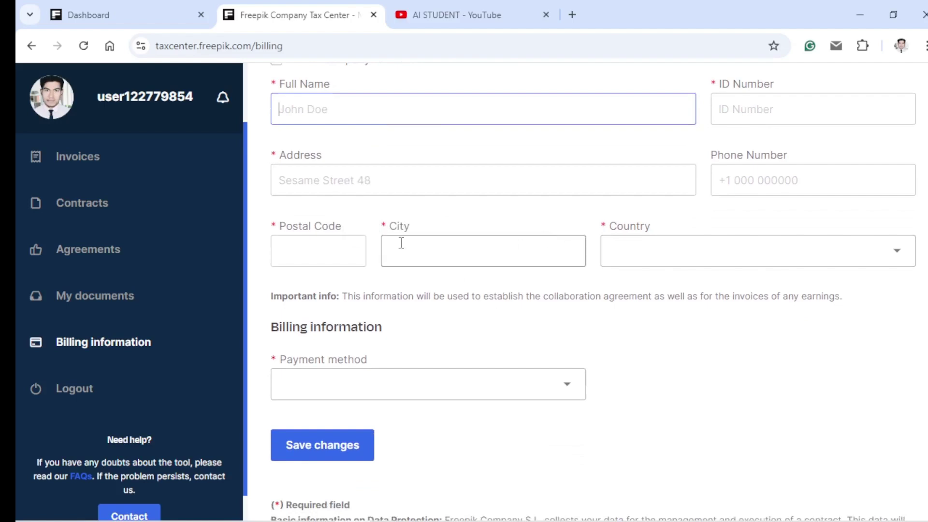
scroll(328, 313, down, 1)
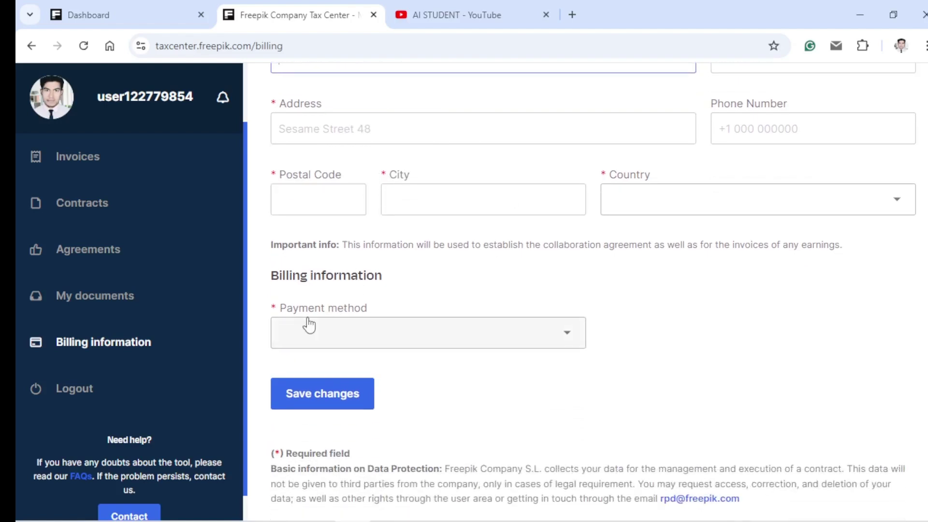
click(553, 339)
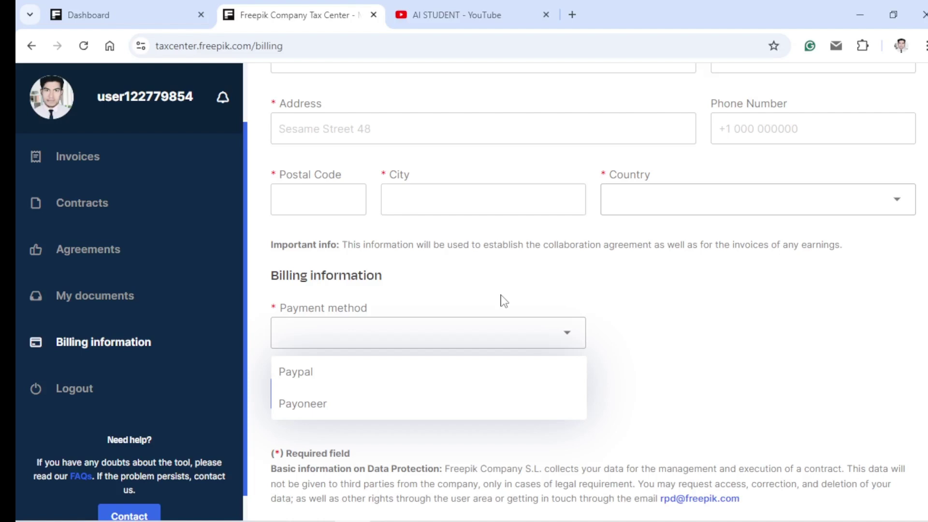
Review the personal information section and delete extra characters from the phone number
scroll(503, 301, up, 3)
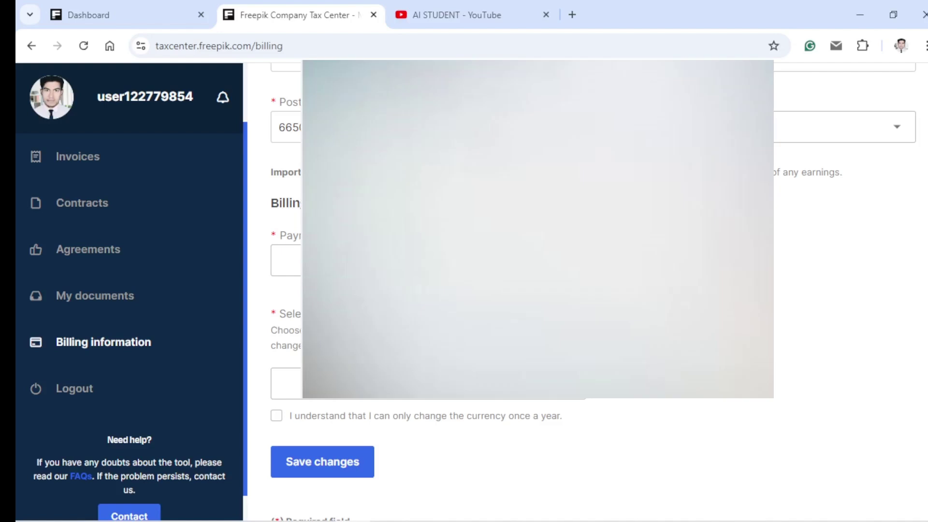
scroll(532, 290, up, 5)
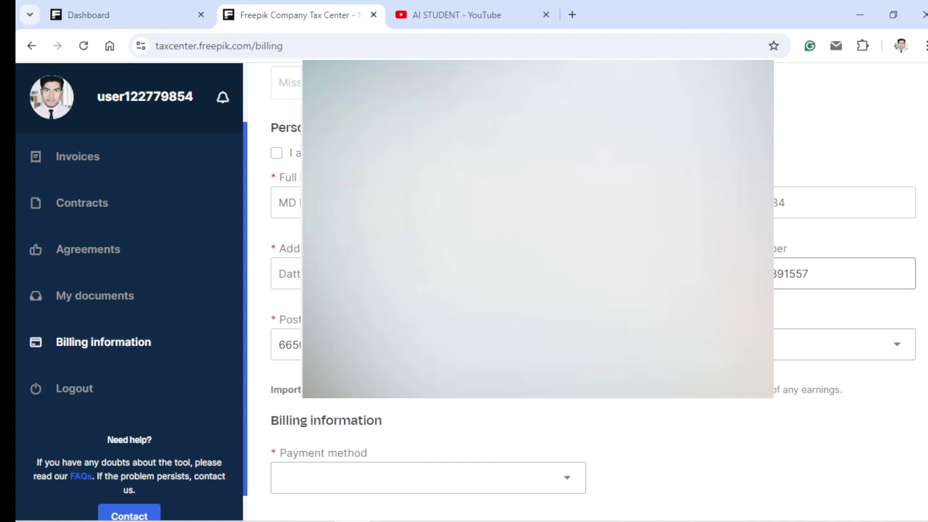
click(821, 274)
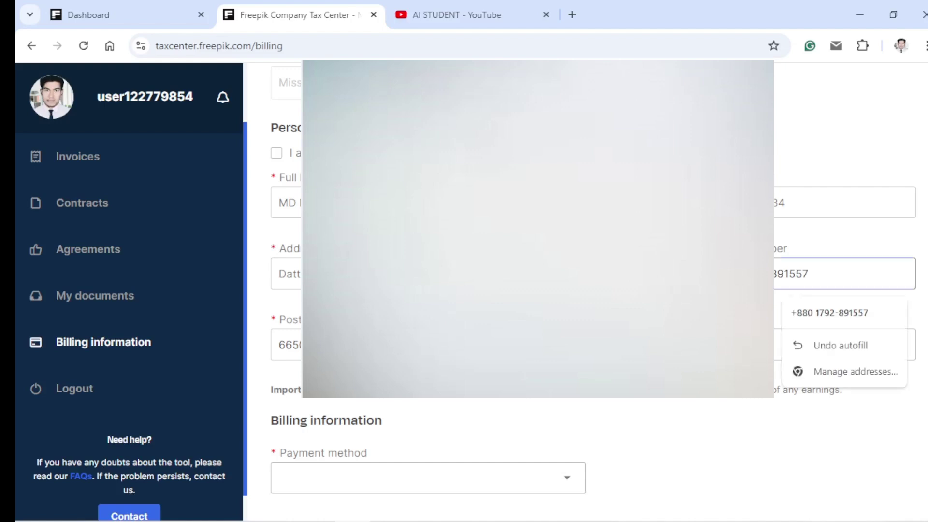
key(BackSpace)
key(BackSpace)
key(BackSpace)
key(BackSpace)
scroll(537, 290, down, 1)
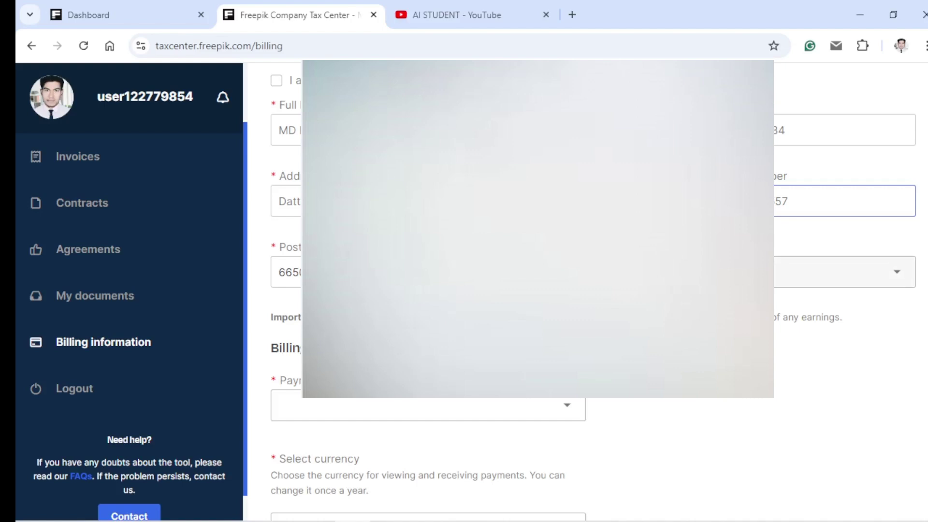
scroll(531, 291, down, 3)
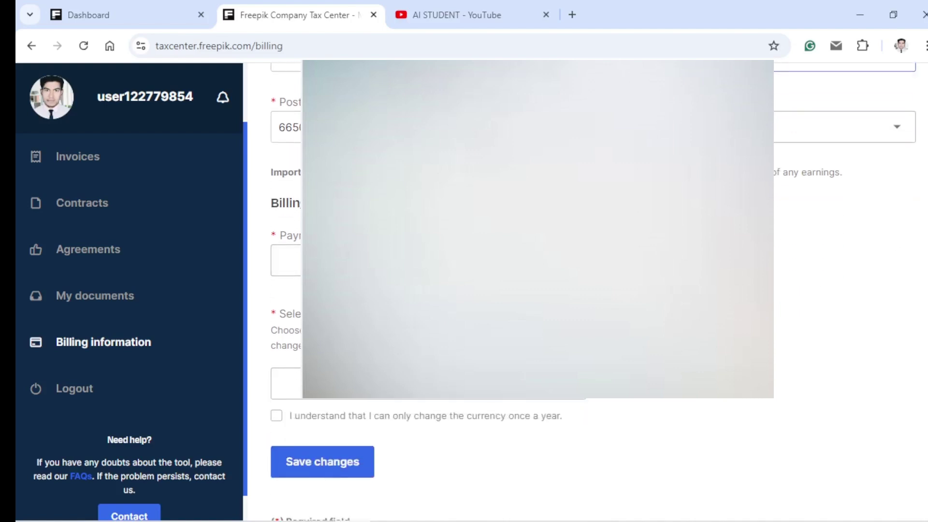
Choose Payoneer as the payment method and fill the account email from the autofill suggestion
click(289, 251)
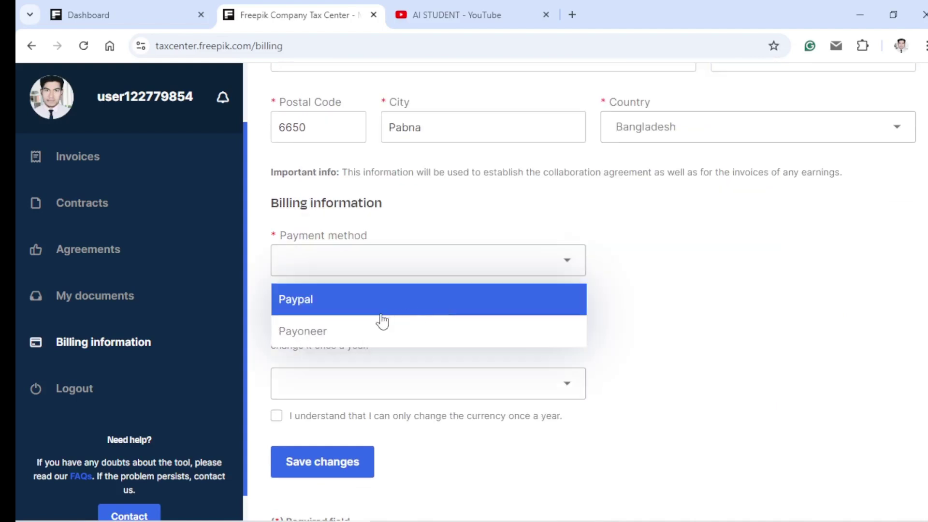
click(365, 325)
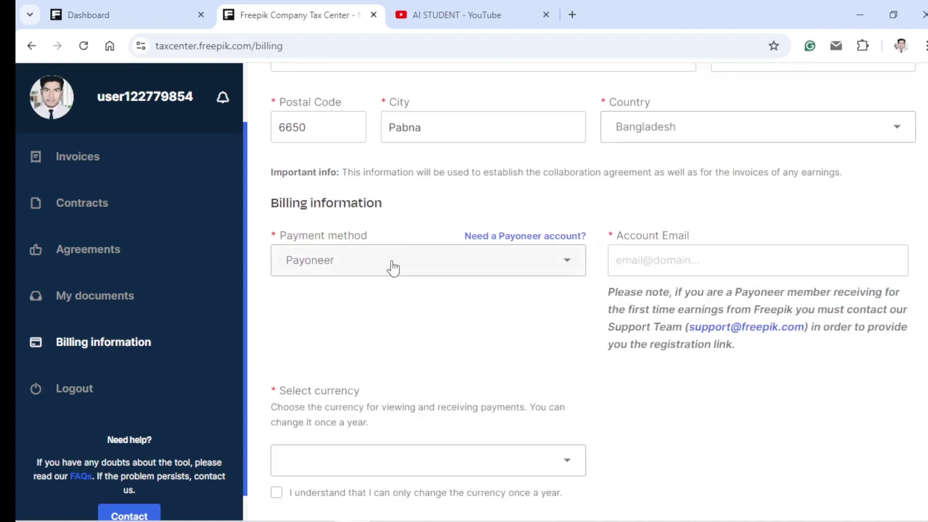
click(639, 260)
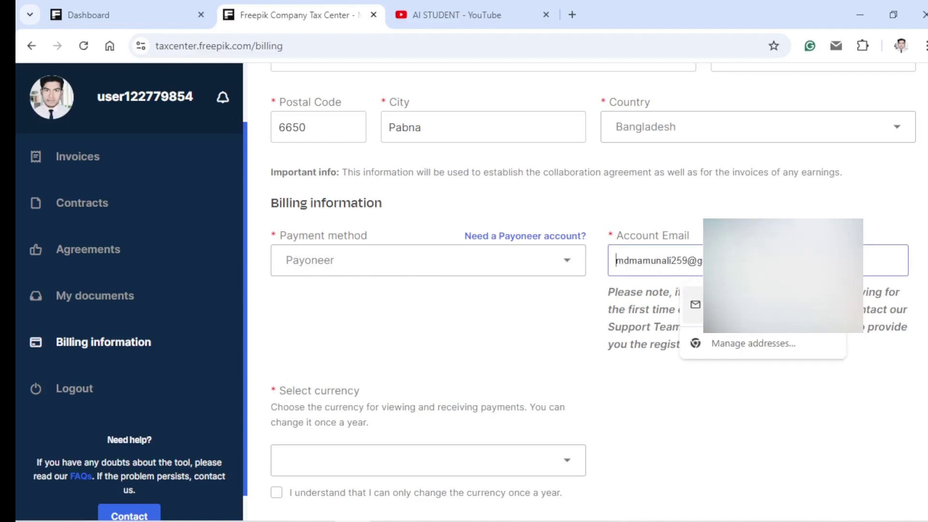
click(725, 304)
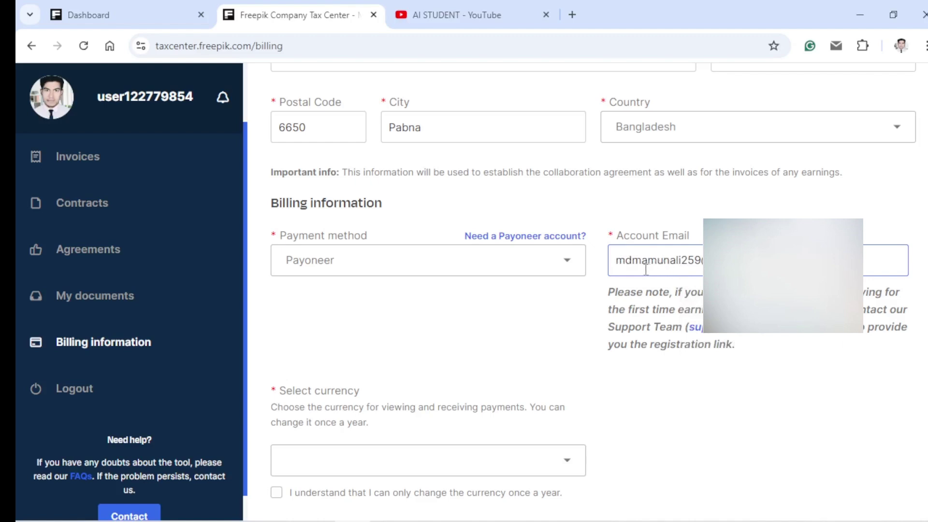
Select USD - $ as the currency and tick the once-a-year currency-change acknowledgement
scroll(435, 290, down, 3)
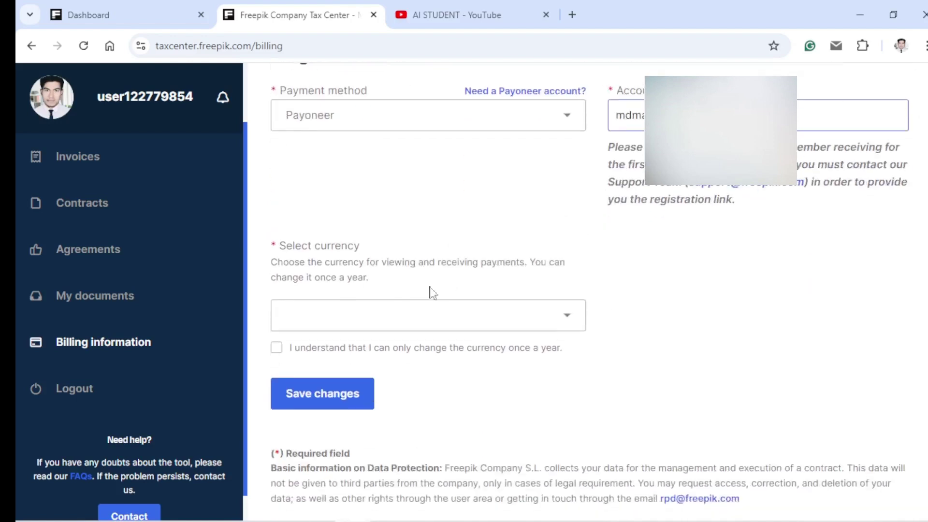
click(531, 324)
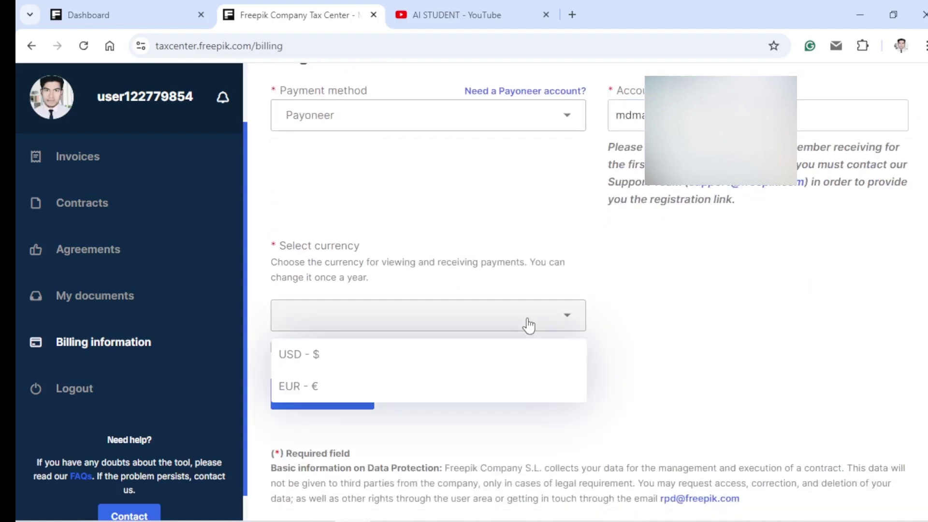
click(396, 360)
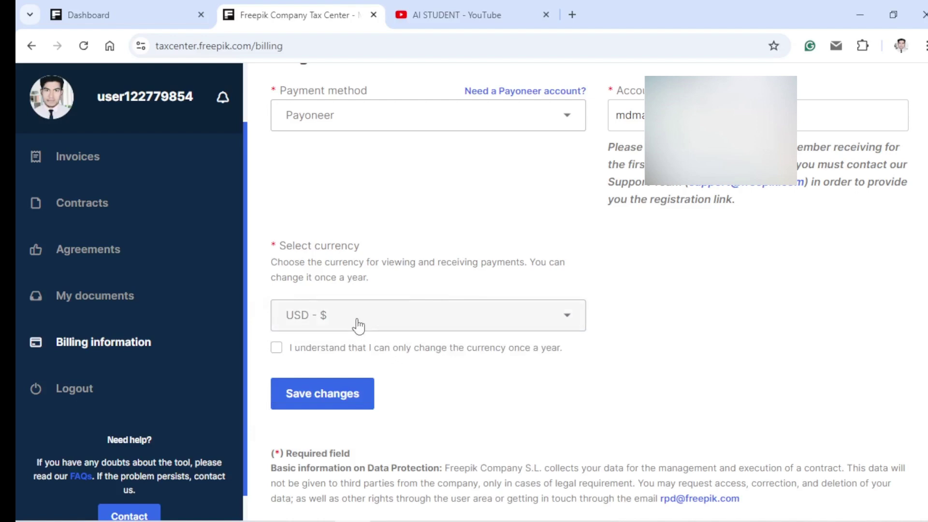
click(276, 348)
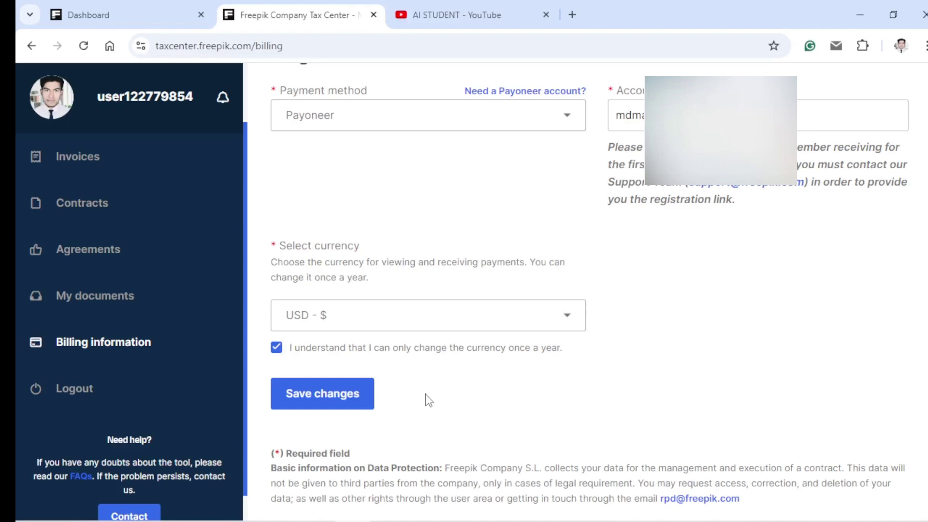
Review the filled billing form and save changes, triggering the emailed verification code prompt
scroll(445, 341, up, 3)
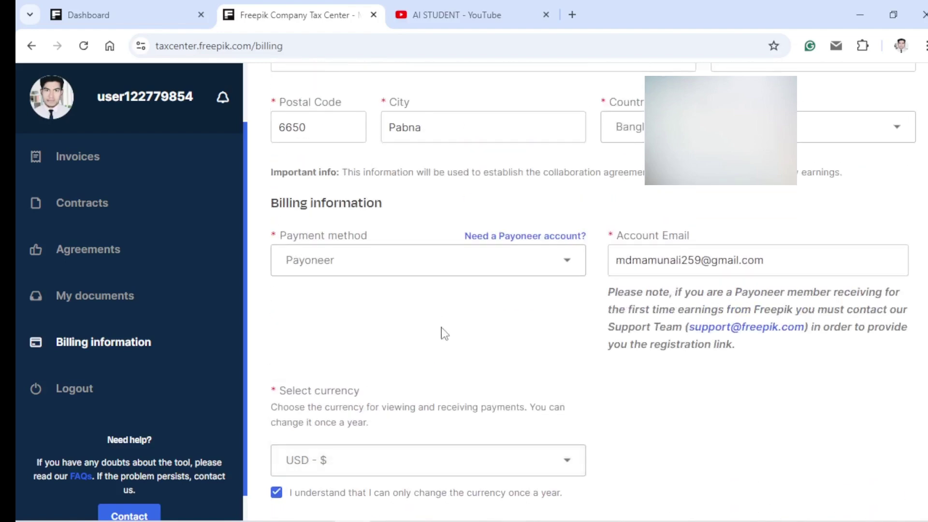
scroll(445, 333, up, 6)
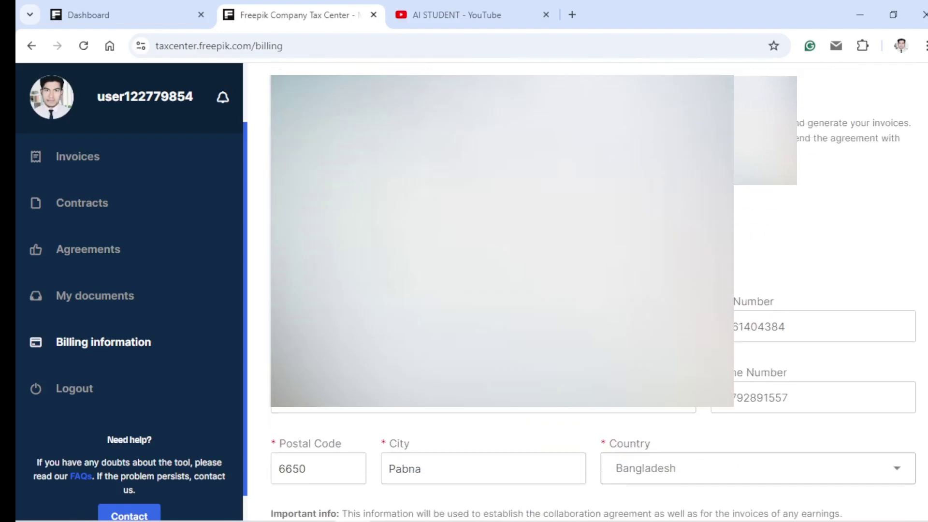
scroll(580, 290, down, 3)
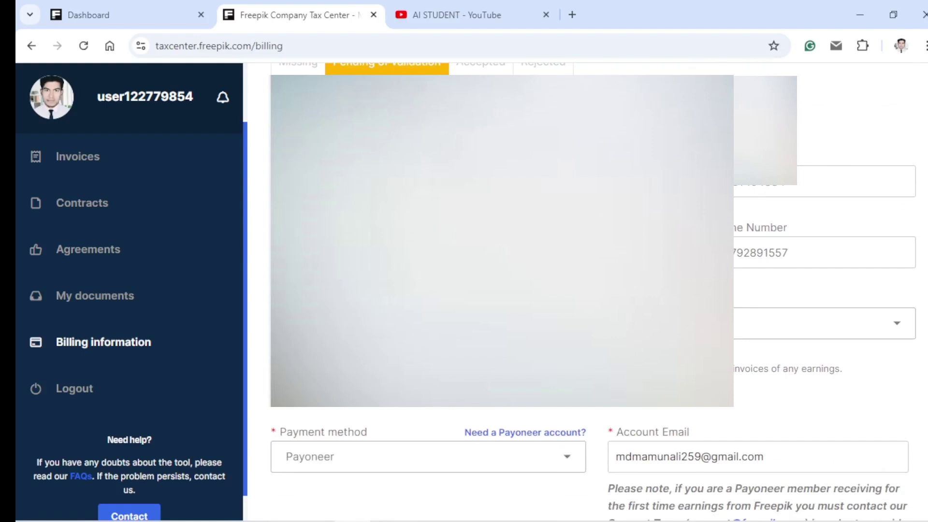
scroll(580, 290, down, 2)
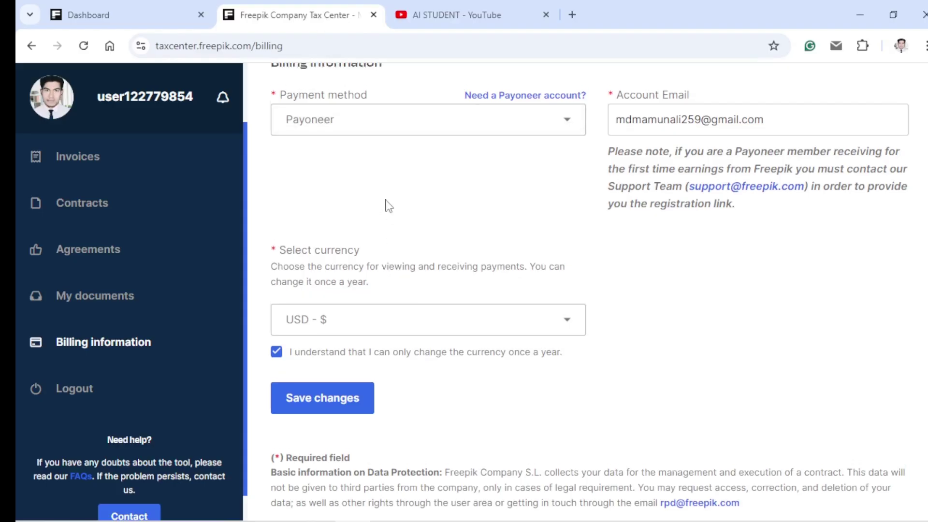
scroll(390, 203, up, 1)
scroll(502, 251, down, 1)
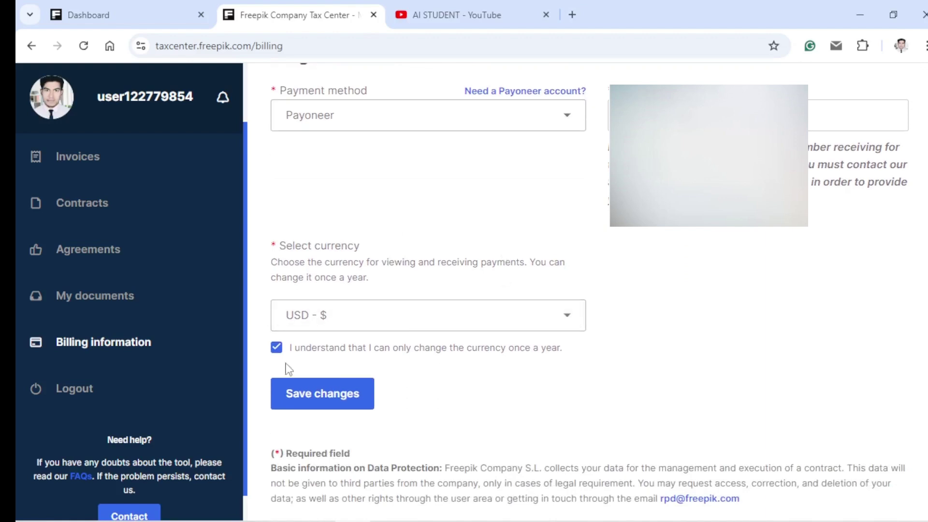
click(308, 400)
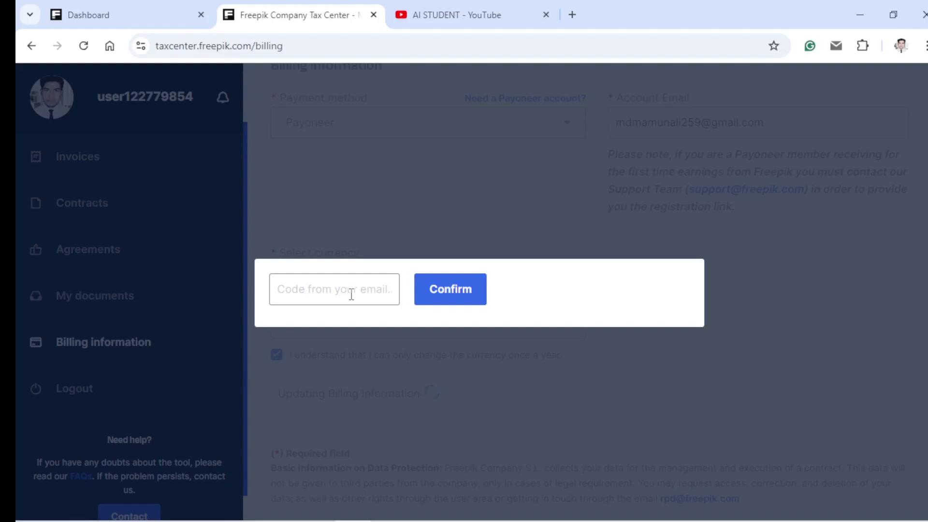
Open Gmail in a new tab and open Freepik's billing verification code email
click(573, 15)
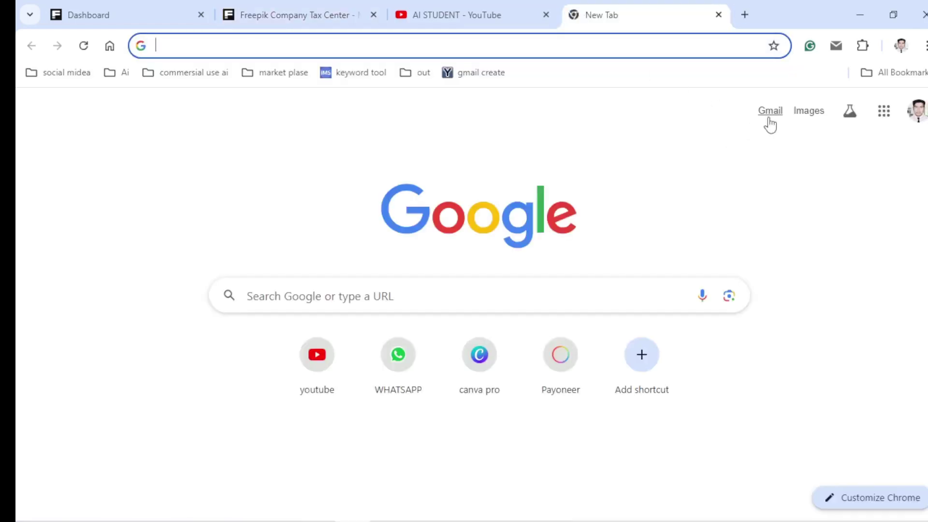
click(770, 112)
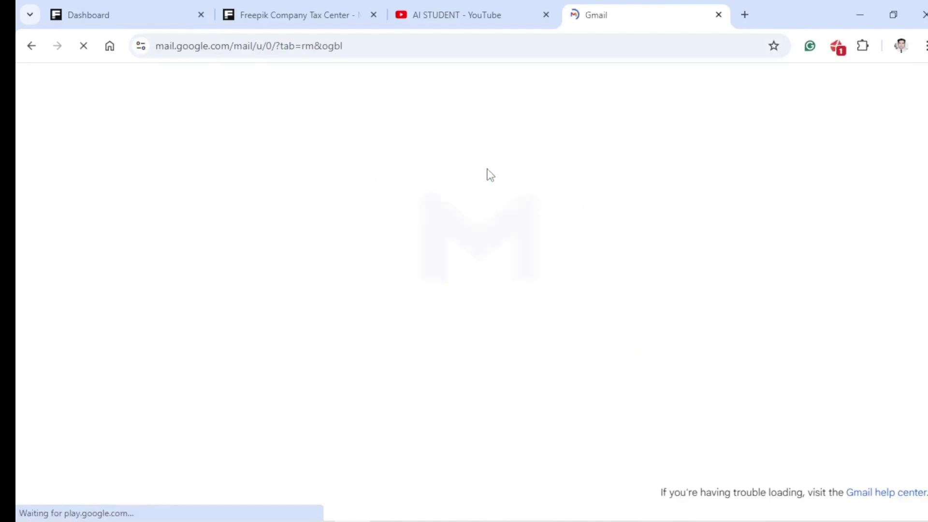
click(838, 47)
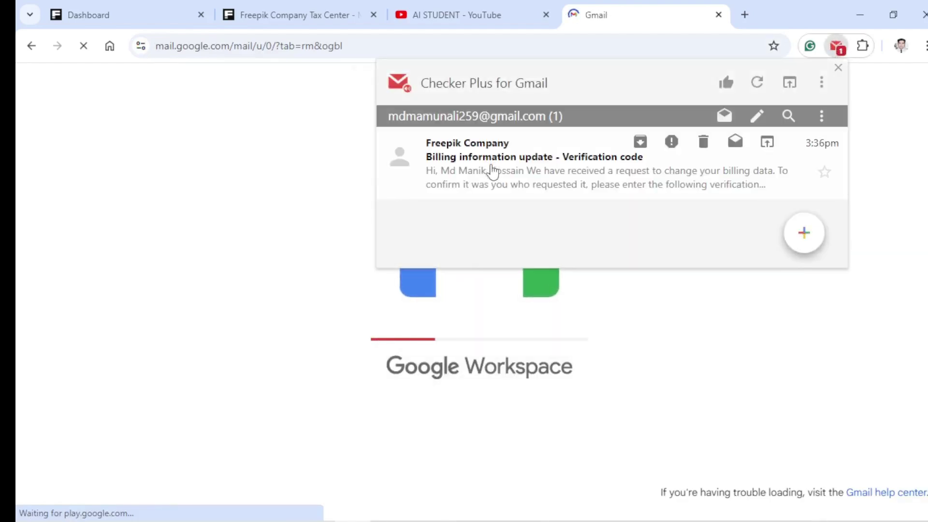
click(536, 158)
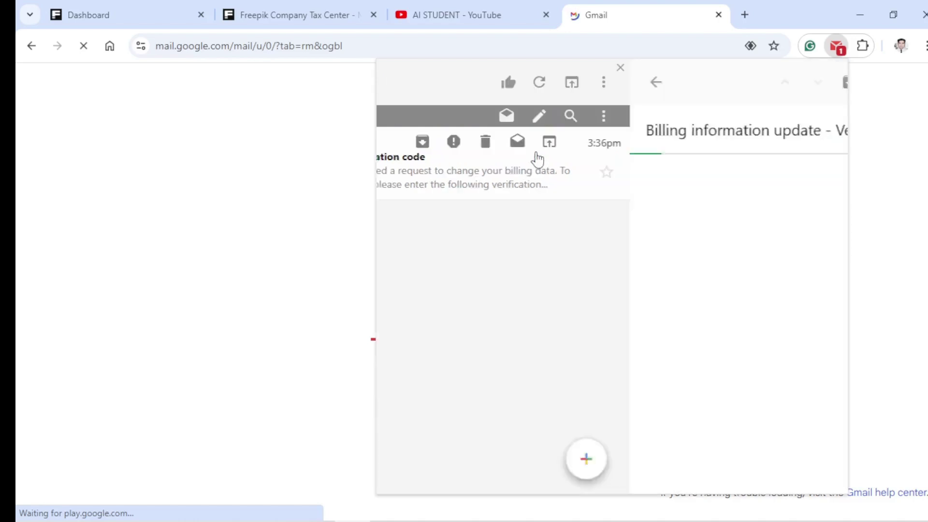
Select the verification code in the email and return to the Tax Center's code field
scroll(721, 326, down, 2)
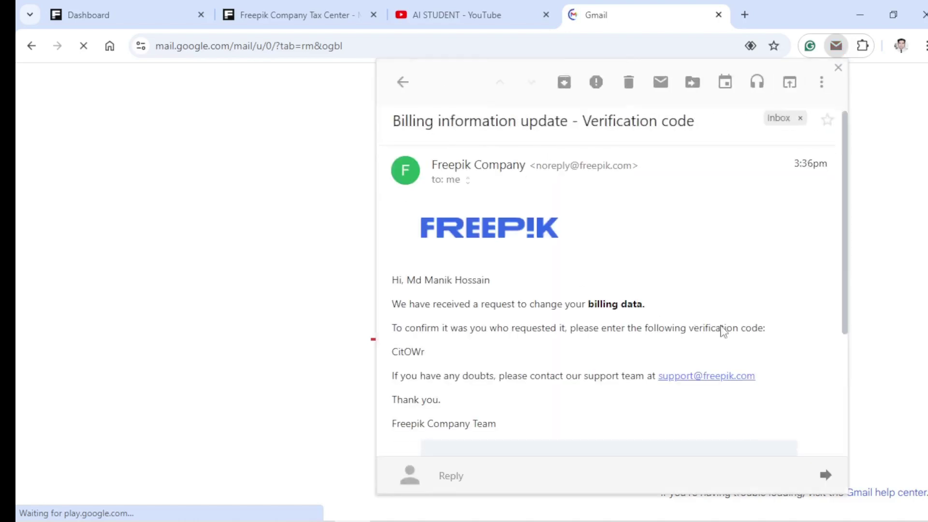
drag(393, 289, 426, 289)
key(ctrl+c)
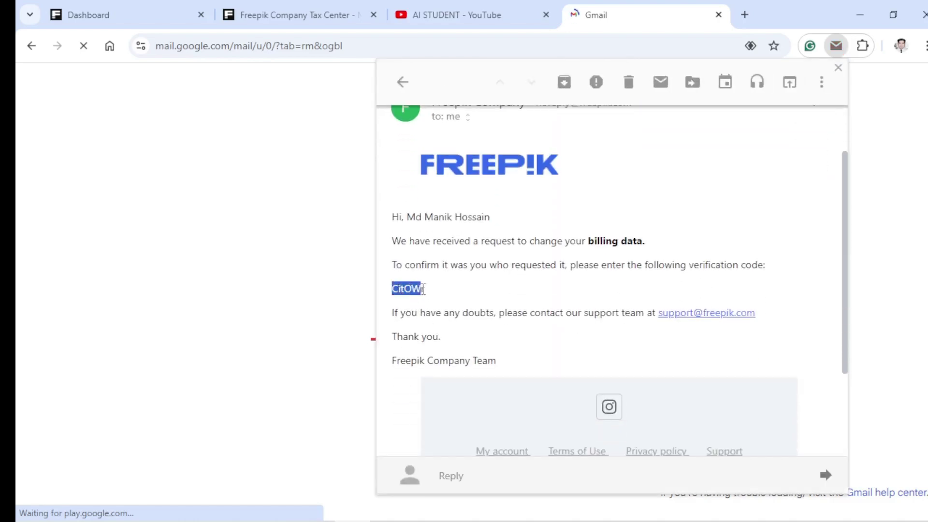
click(331, 17)
click(380, 287)
Paste the emailed verification code and confirm it to save the billing information
key(ctrl+v)
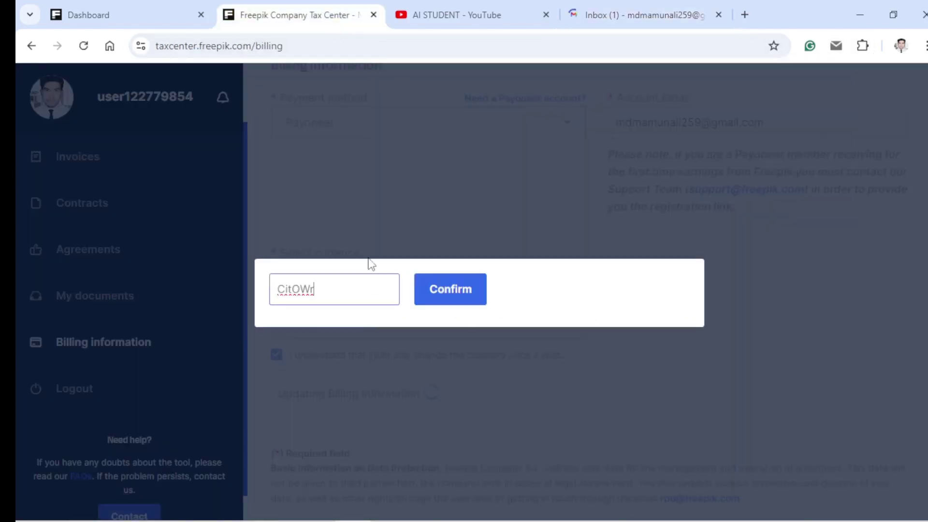
click(462, 297)
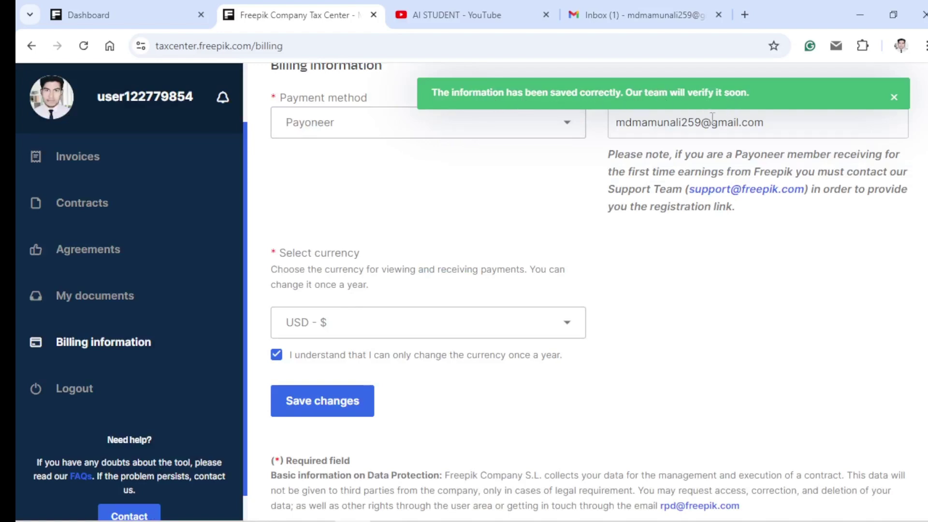
scroll(322, 287, up, 8)
scroll(329, 268, up, 2)
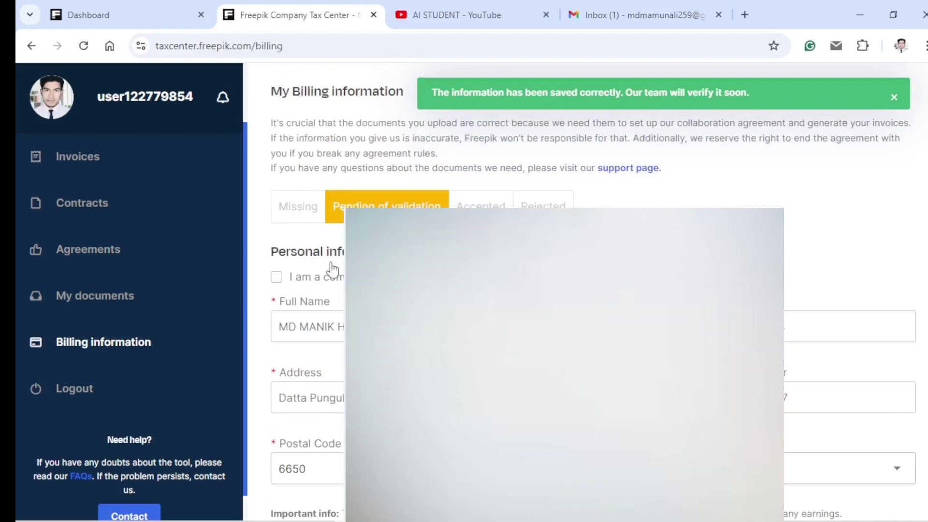
Review the saved billing form, dismiss the success banner, and return to the contributor dashboard
scroll(851, 290, down, 10)
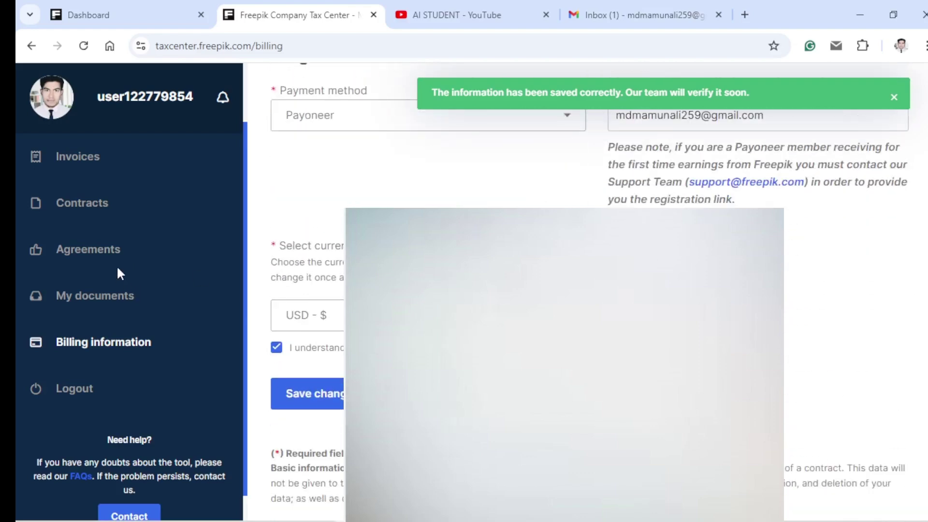
scroll(581, 290, up, 3)
scroll(580, 290, down, 3)
scroll(580, 290, up, 10)
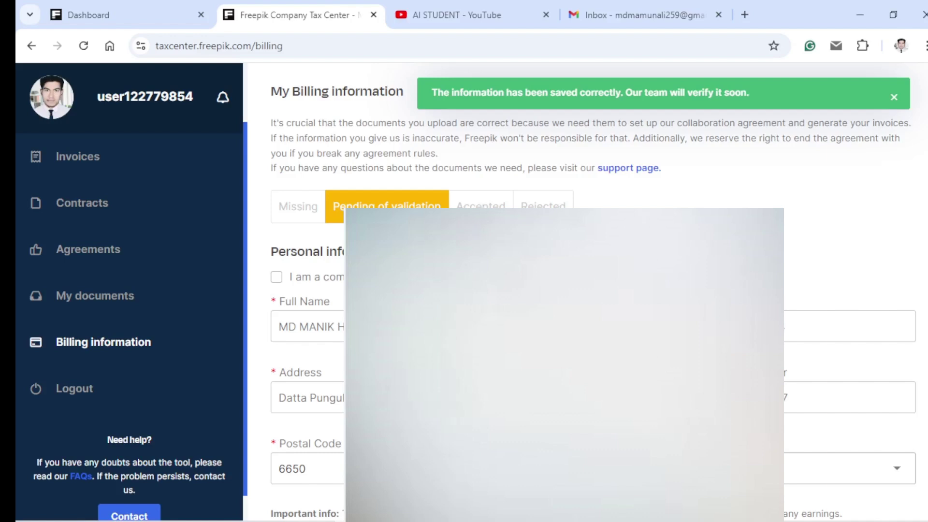
click(892, 99)
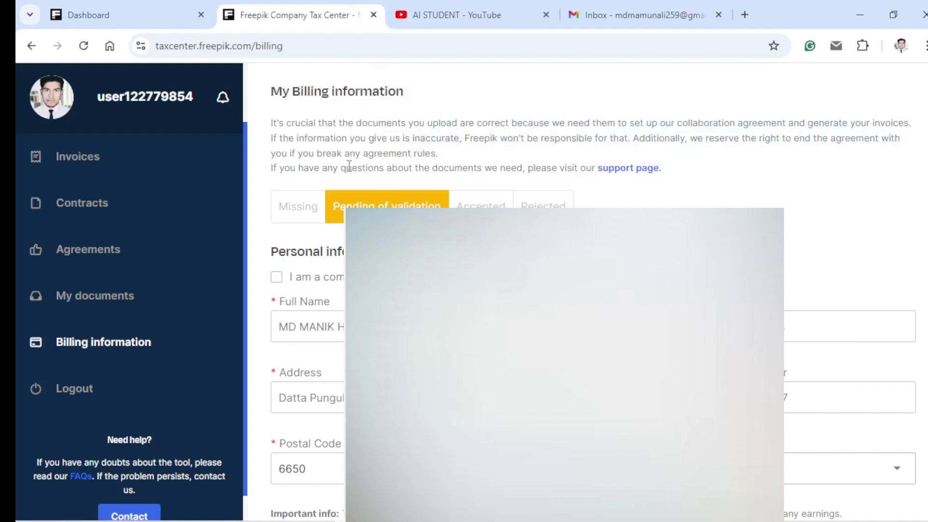
click(142, 17)
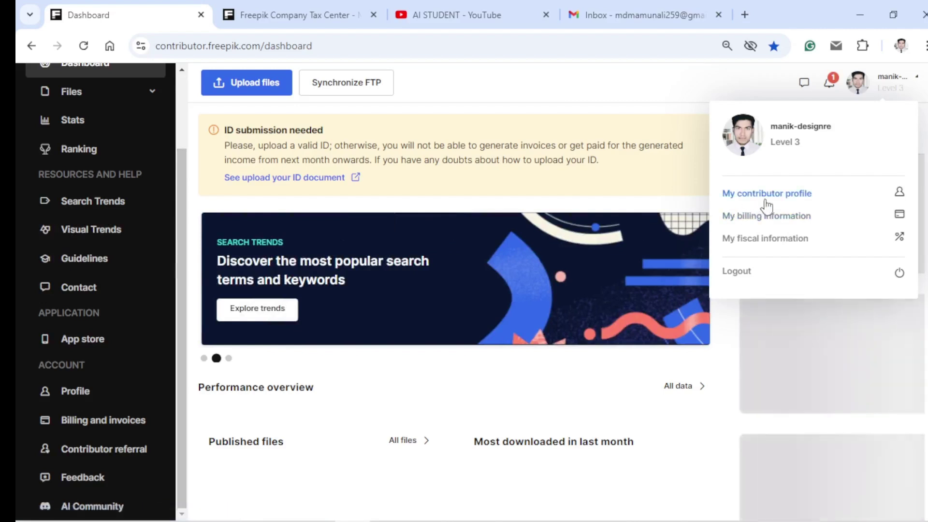
Check that My billing information shows pending validation, then close both Tax Center tabs
click(778, 220)
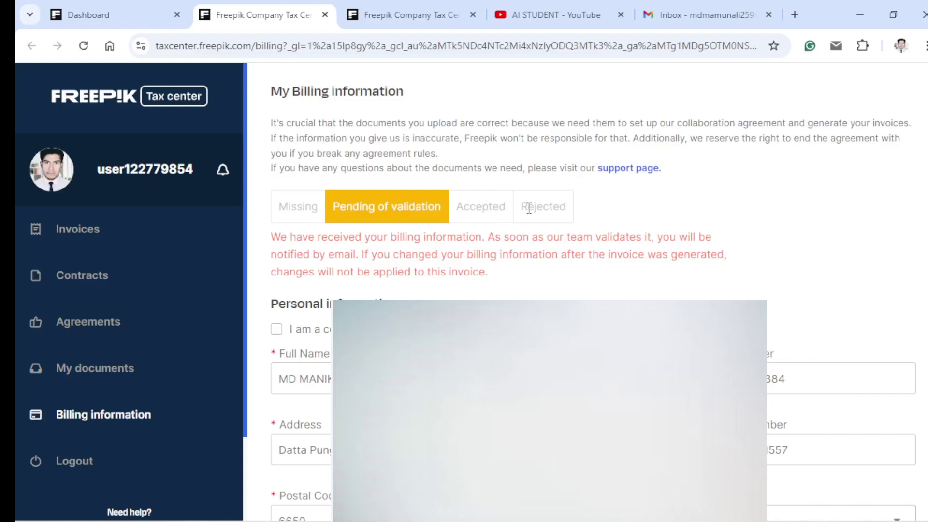
click(325, 15)
click(324, 14)
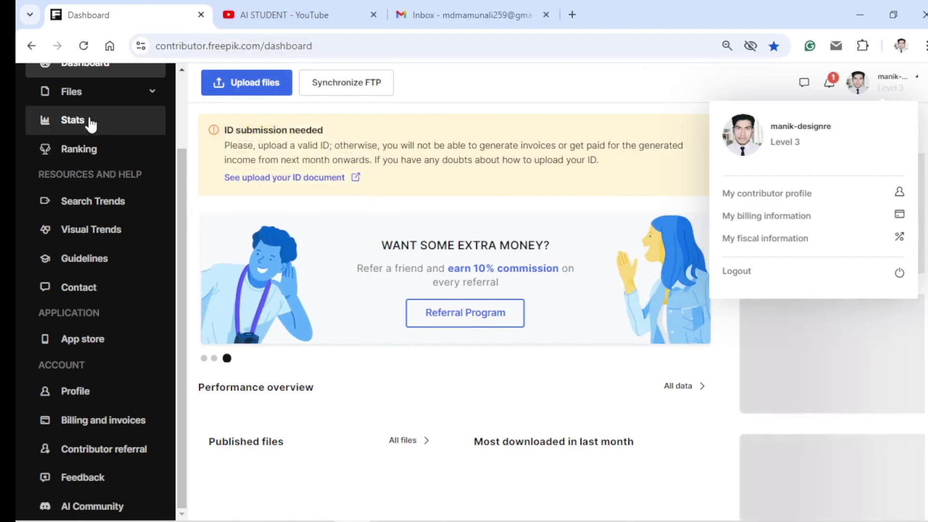
Close the profile menu, expand Files to show the status counts, and switch to YouTube
scroll(89, 121, up, 2)
click(94, 164)
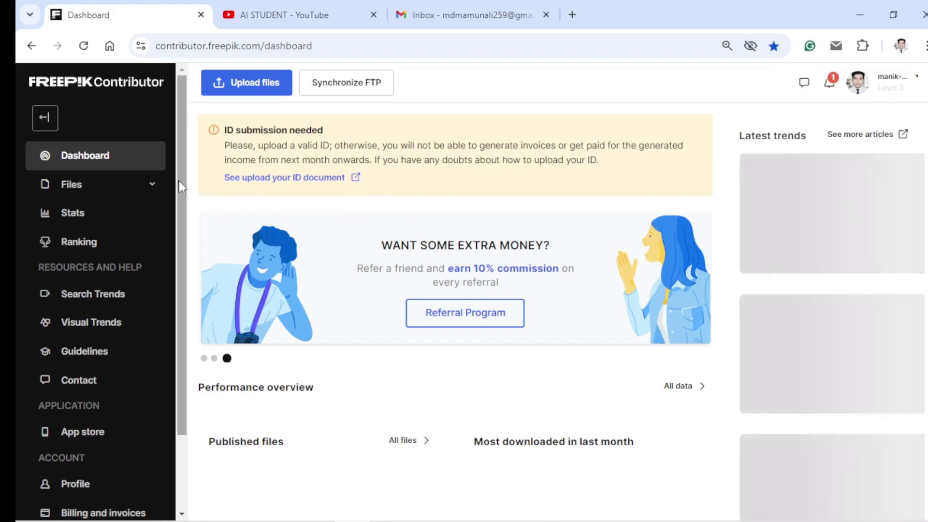
click(104, 193)
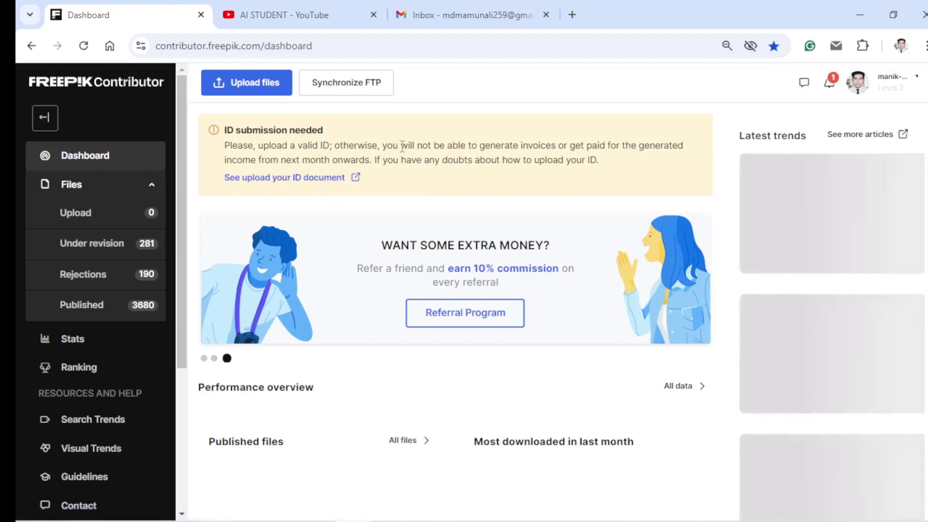
click(312, 16)
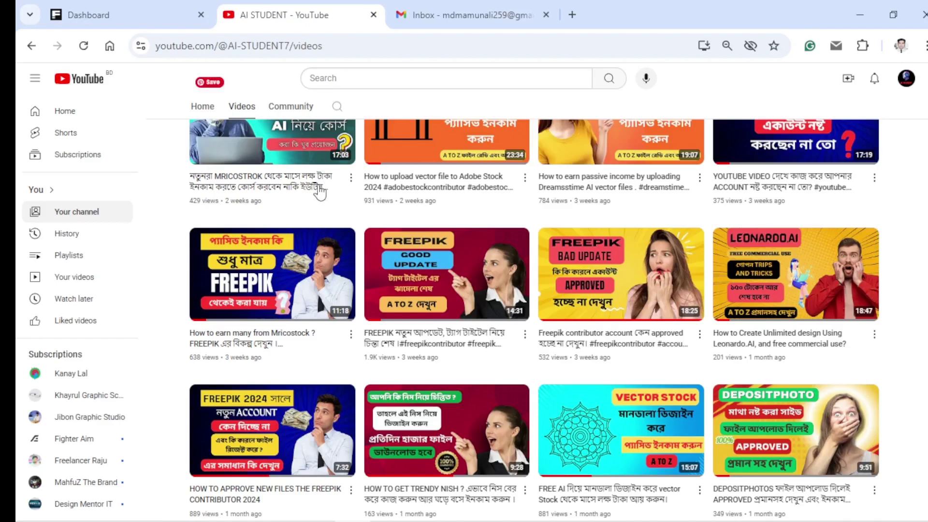
scroll(339, 203, down, 5)
scroll(359, 218, down, 3)
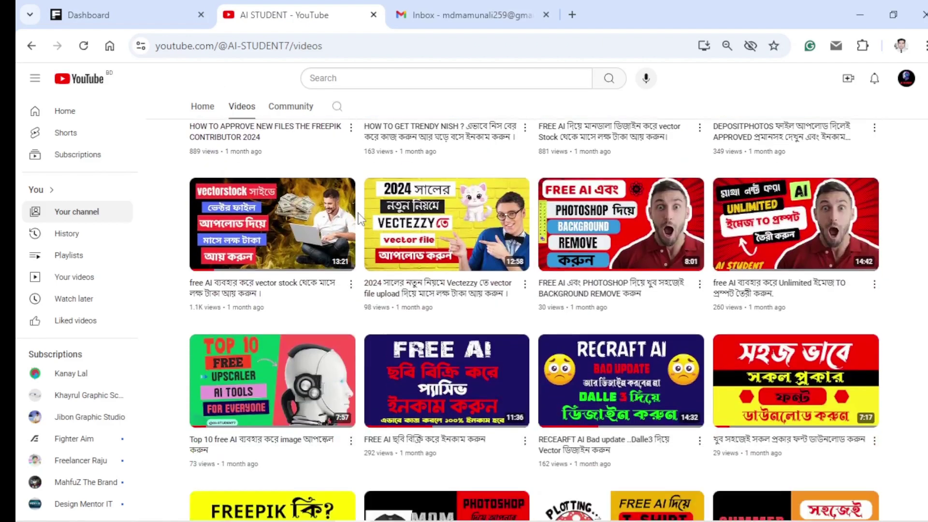
scroll(359, 218, up, 5)
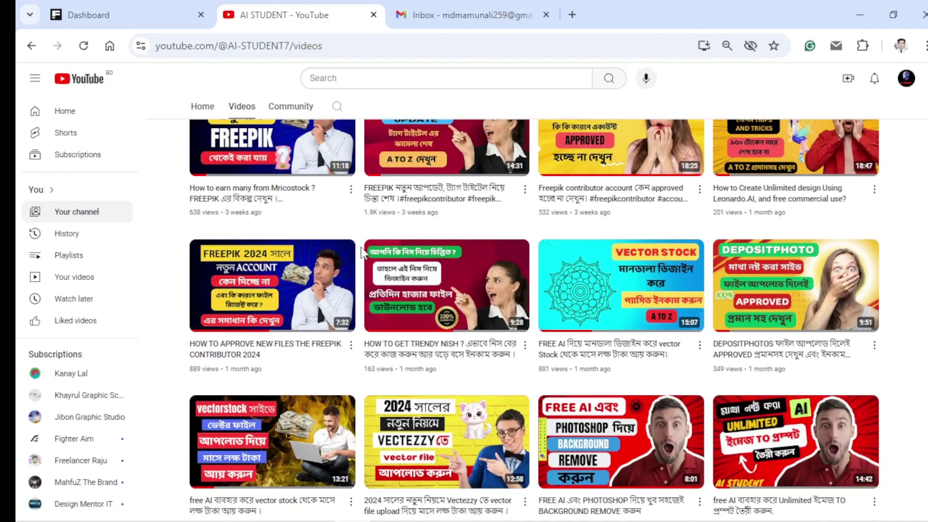
scroll(362, 252, up, 3)
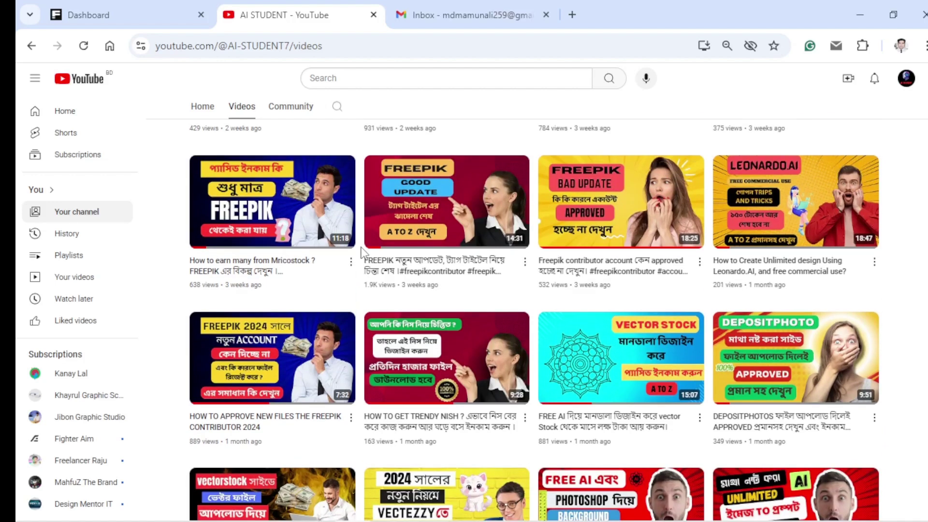